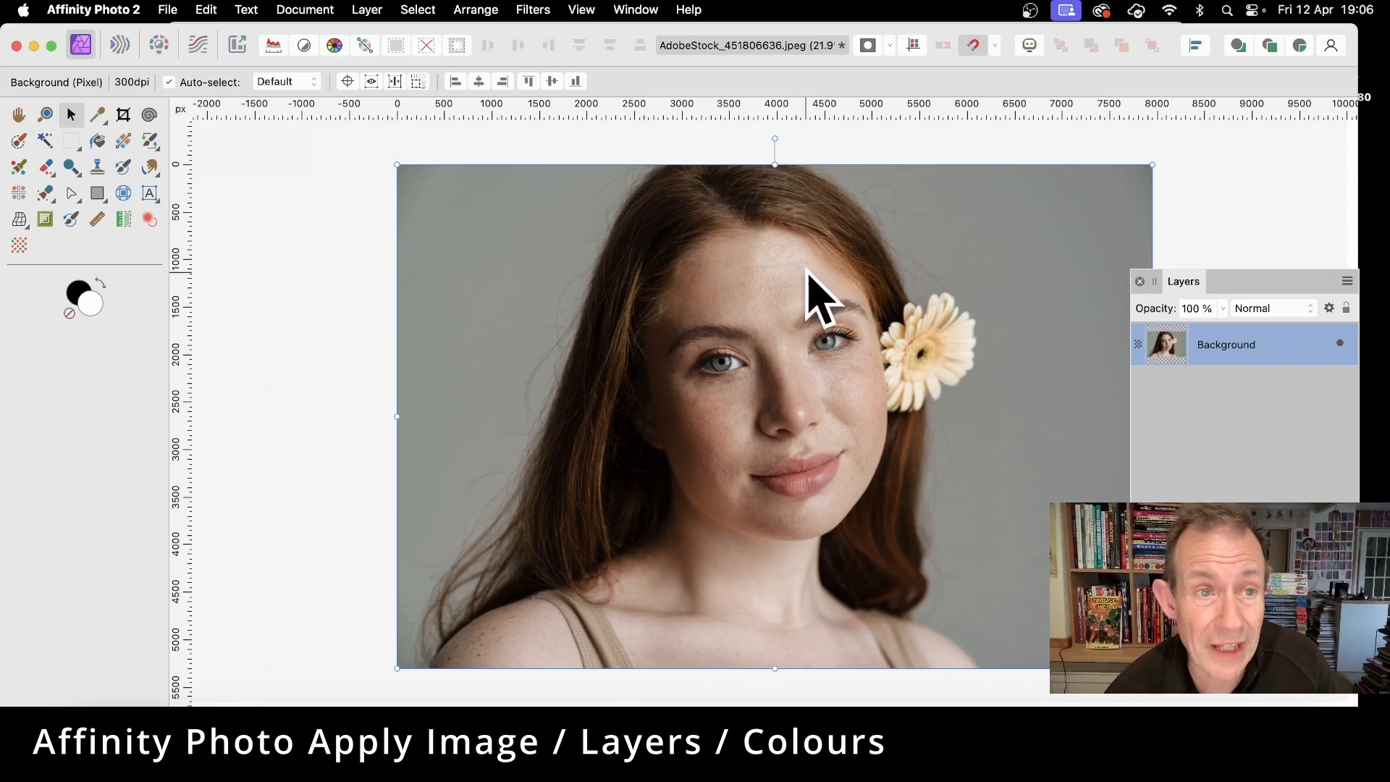
- Create a pattern layer from the portrait photo and scale its tile down so the image repeats across the canvas
{"action": "left_click", "coordinate": [362, 10]}
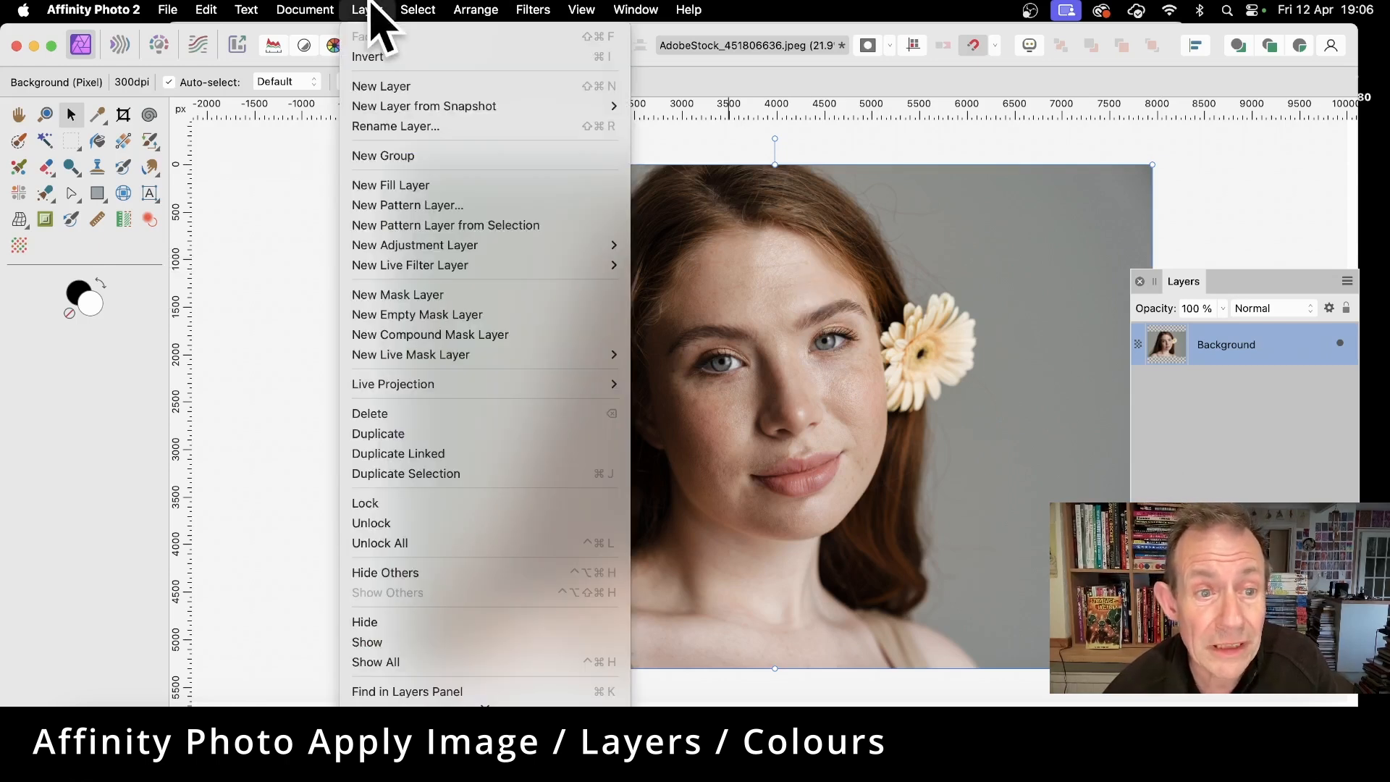
{"action": "left_click", "coordinate": [399, 226]}
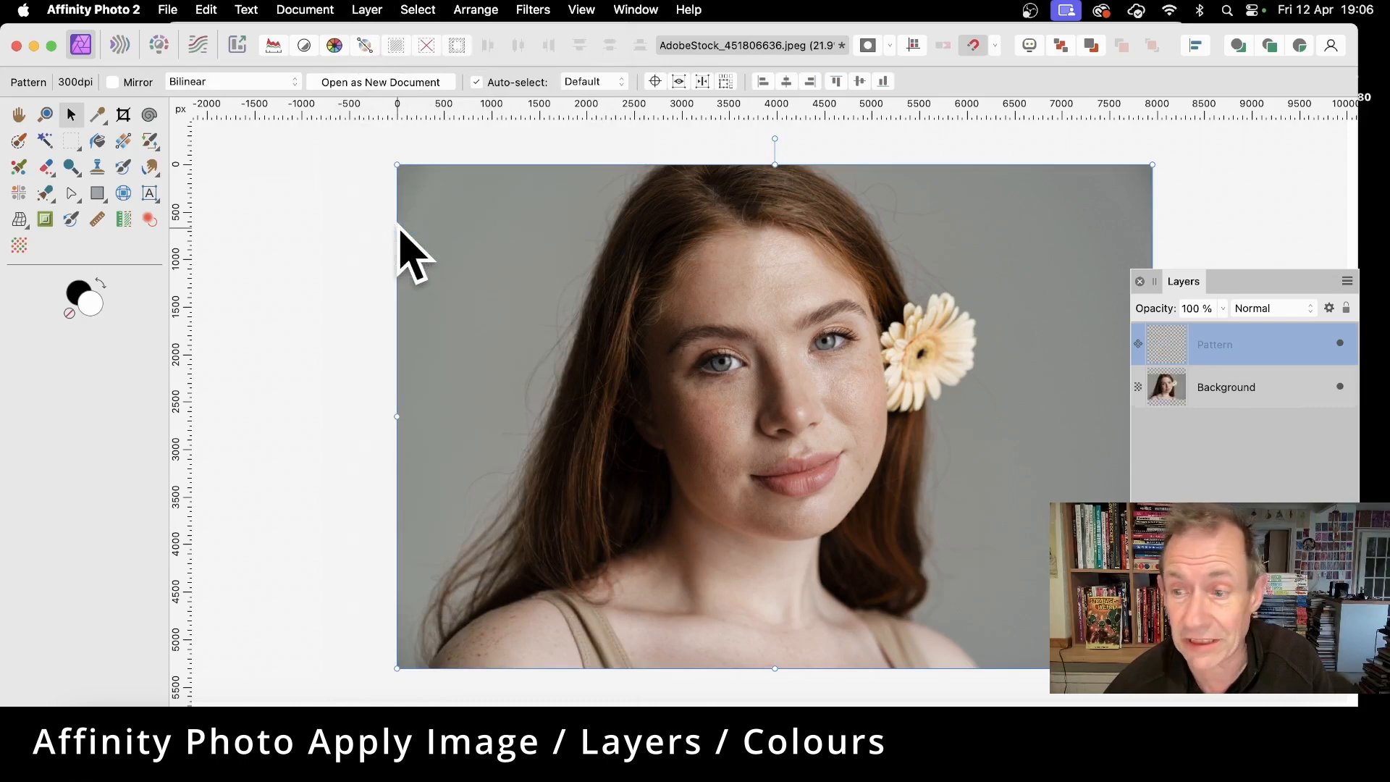
{"action": "left_click_drag", "start_coordinate": [397, 165], "coordinate": [933, 524]}
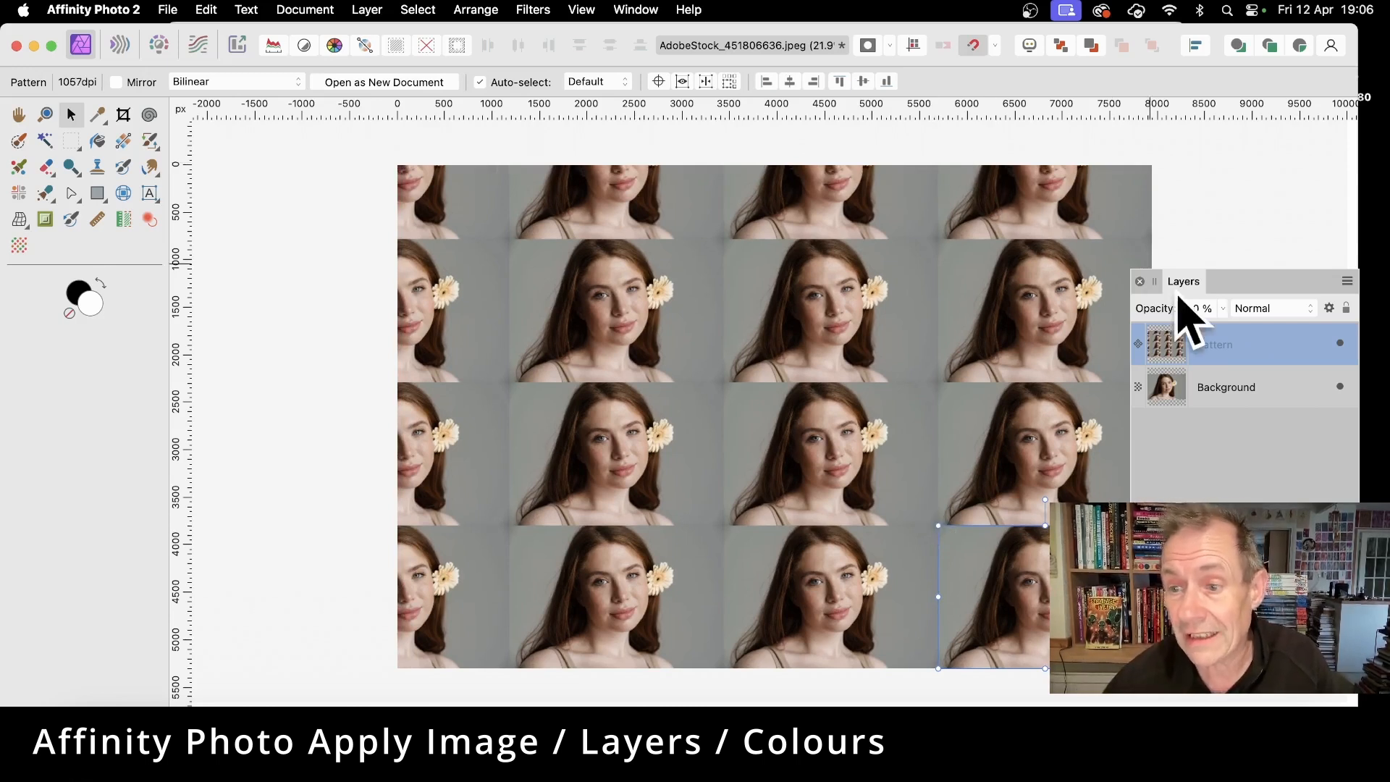
- Reorder the layers so the Background layer sits above the Pattern layer
{"action": "left_click_drag", "start_coordinate": [1206, 286], "coordinate": [1027, 209]}
{"action": "left_click", "coordinate": [1035, 308]}
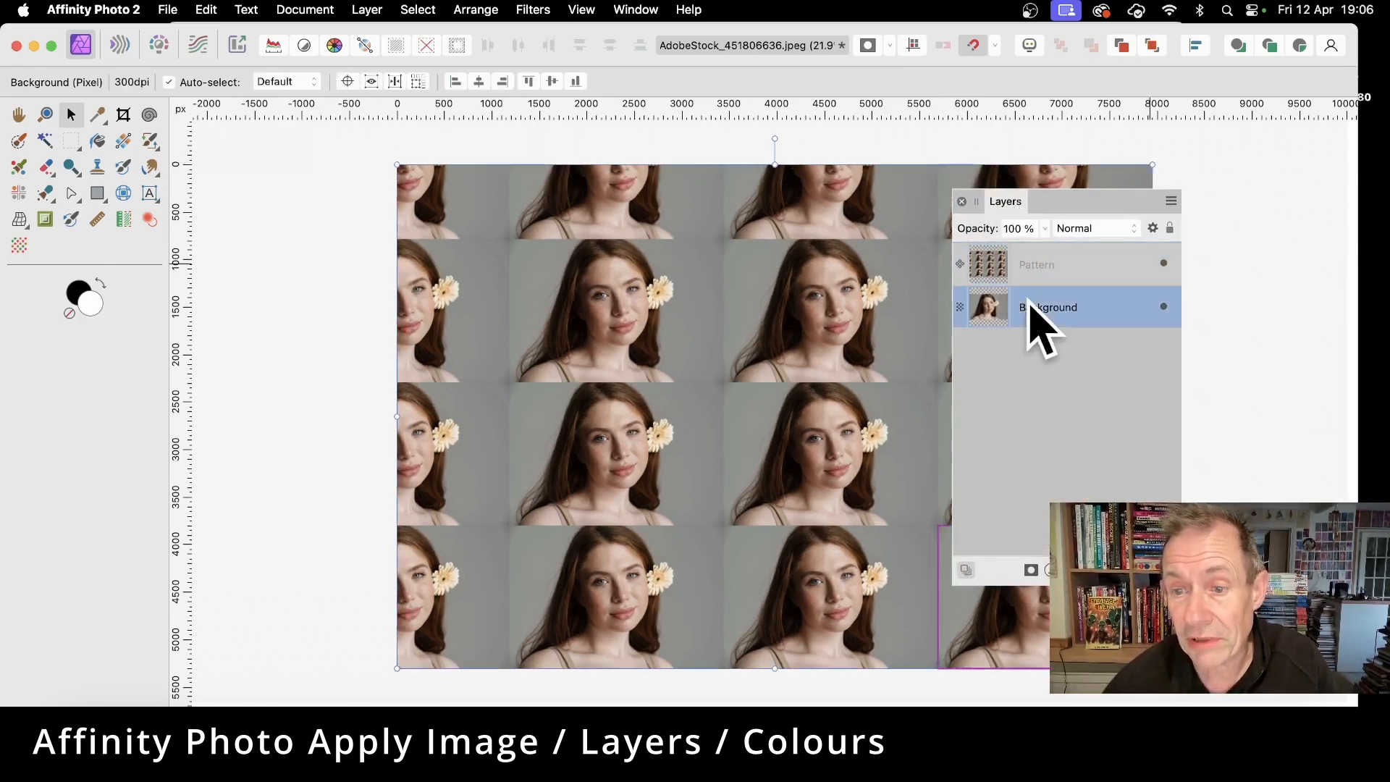
{"action": "left_click_drag", "start_coordinate": [1035, 310], "coordinate": [1035, 251]}
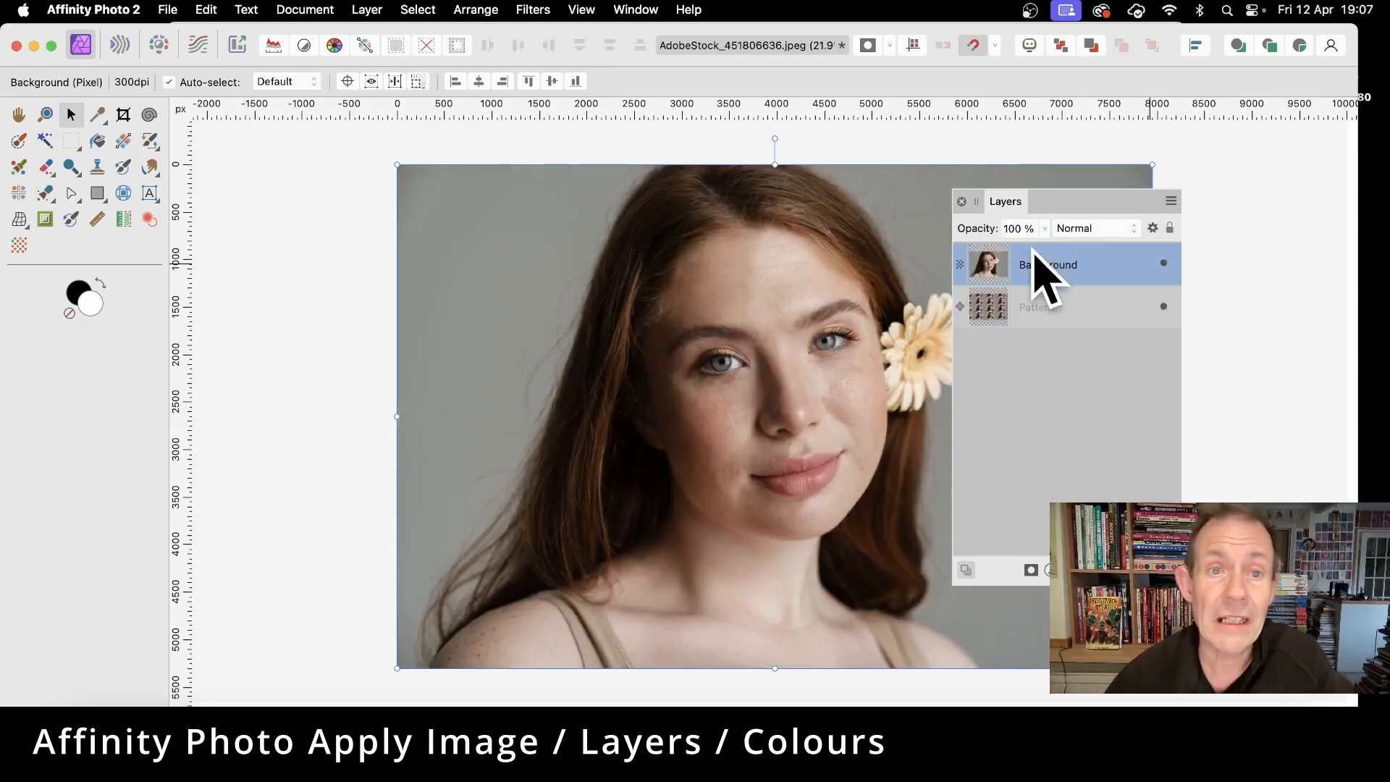
- Start the Apply Image filter on the Background layer and use the Pattern layer as its source
{"action": "left_click", "coordinate": [525, 8]}
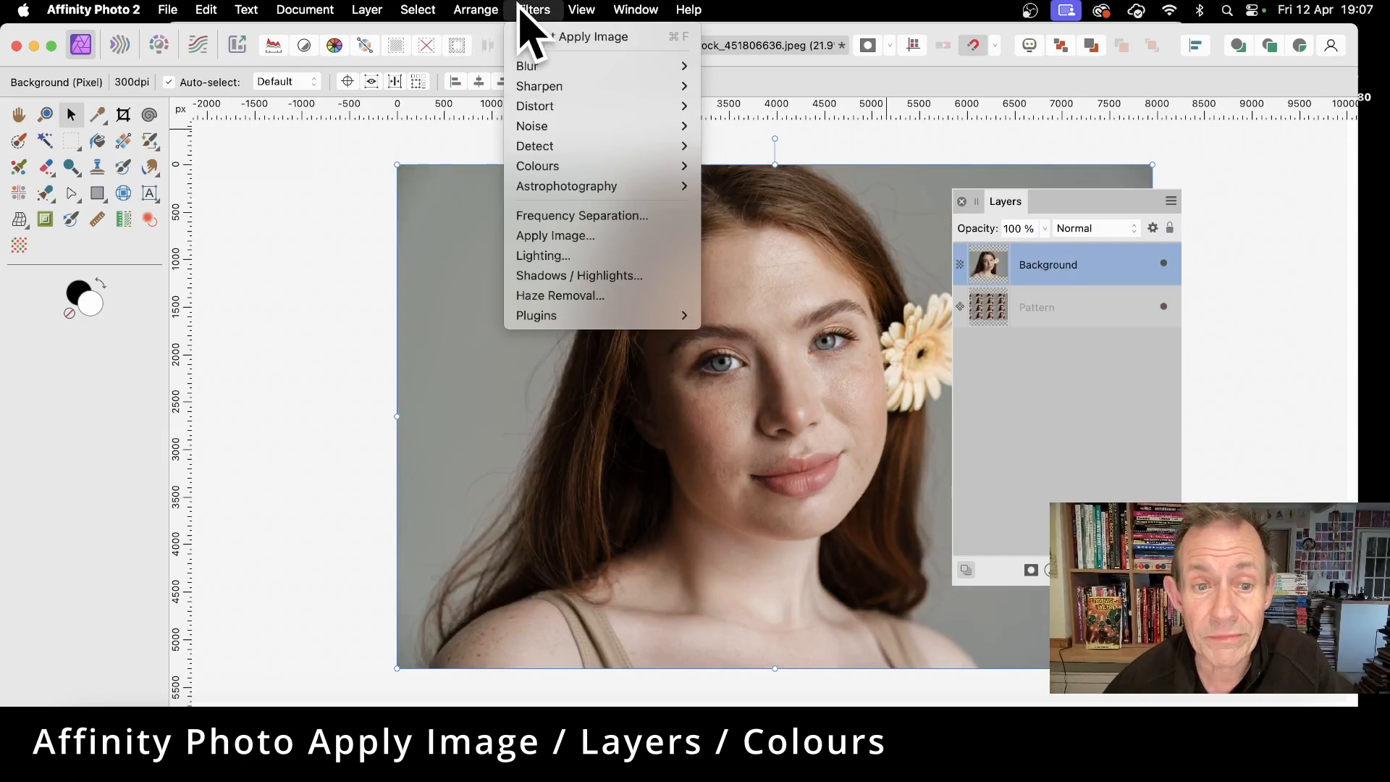
{"action": "left_click", "coordinate": [573, 235]}
{"action": "left_click_drag", "start_coordinate": [1156, 185], "coordinate": [336, 155]}
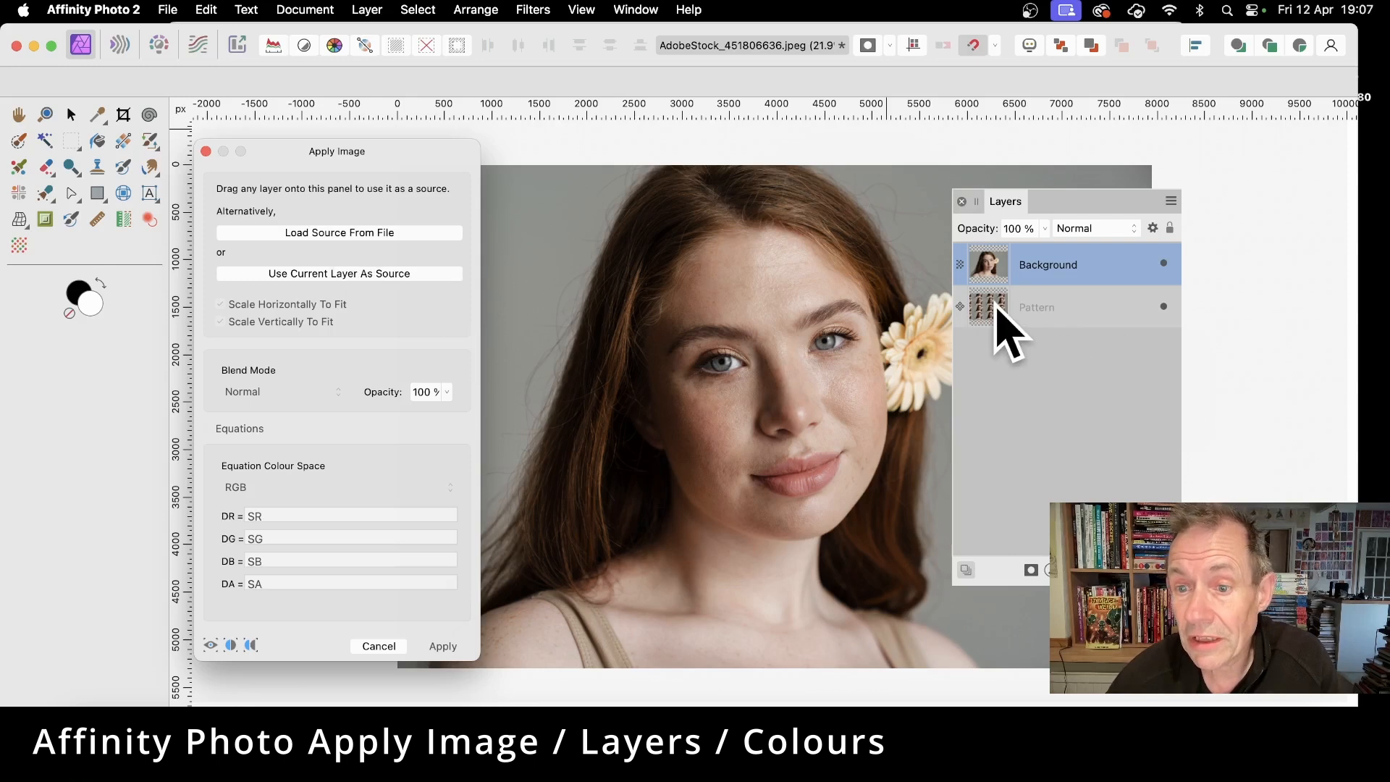
{"action": "left_click_drag", "start_coordinate": [996, 306], "coordinate": [342, 250]}
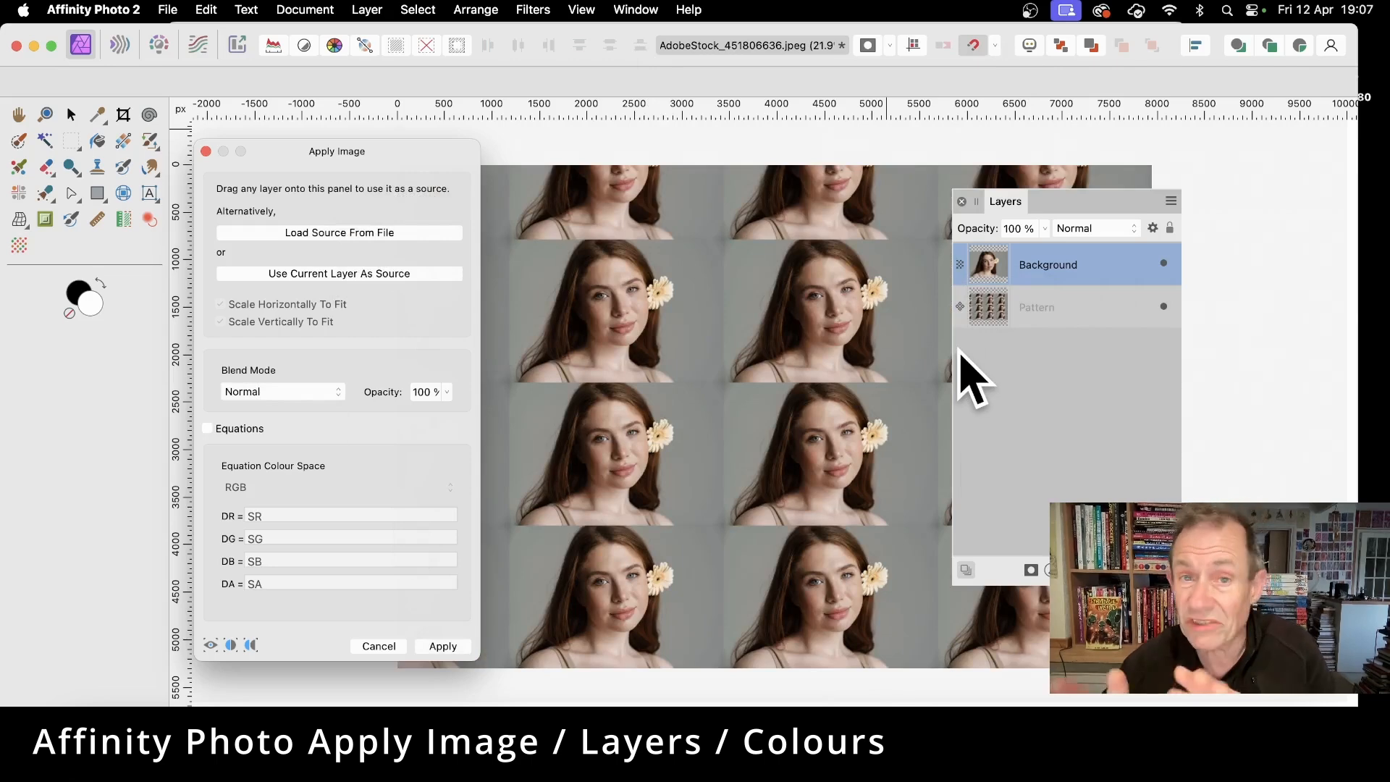
{"action": "left_click_drag", "start_coordinate": [307, 151], "coordinate": [254, 135]}
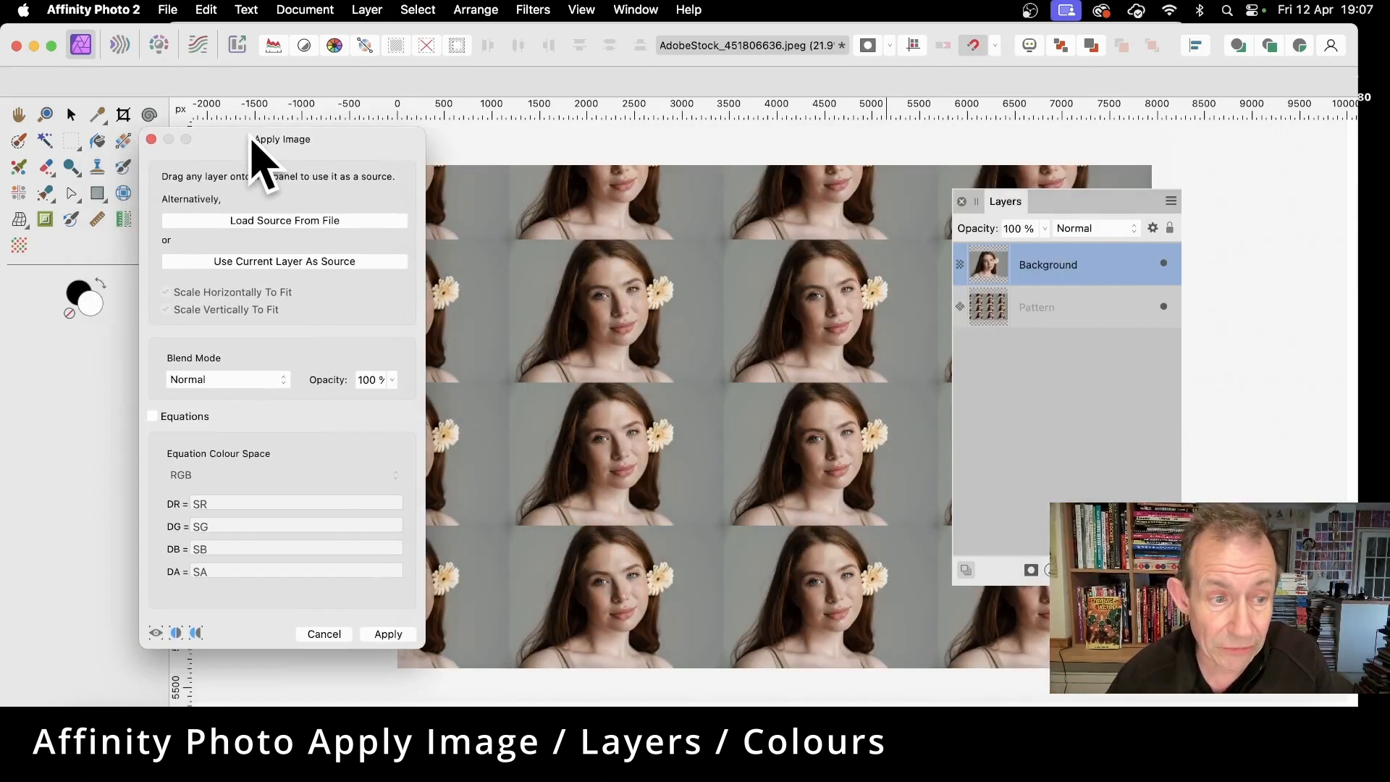
- Set the Apply Image blend mode to Screen, keeping the opacity at 100%
{"action": "left_click", "coordinate": [216, 377]}
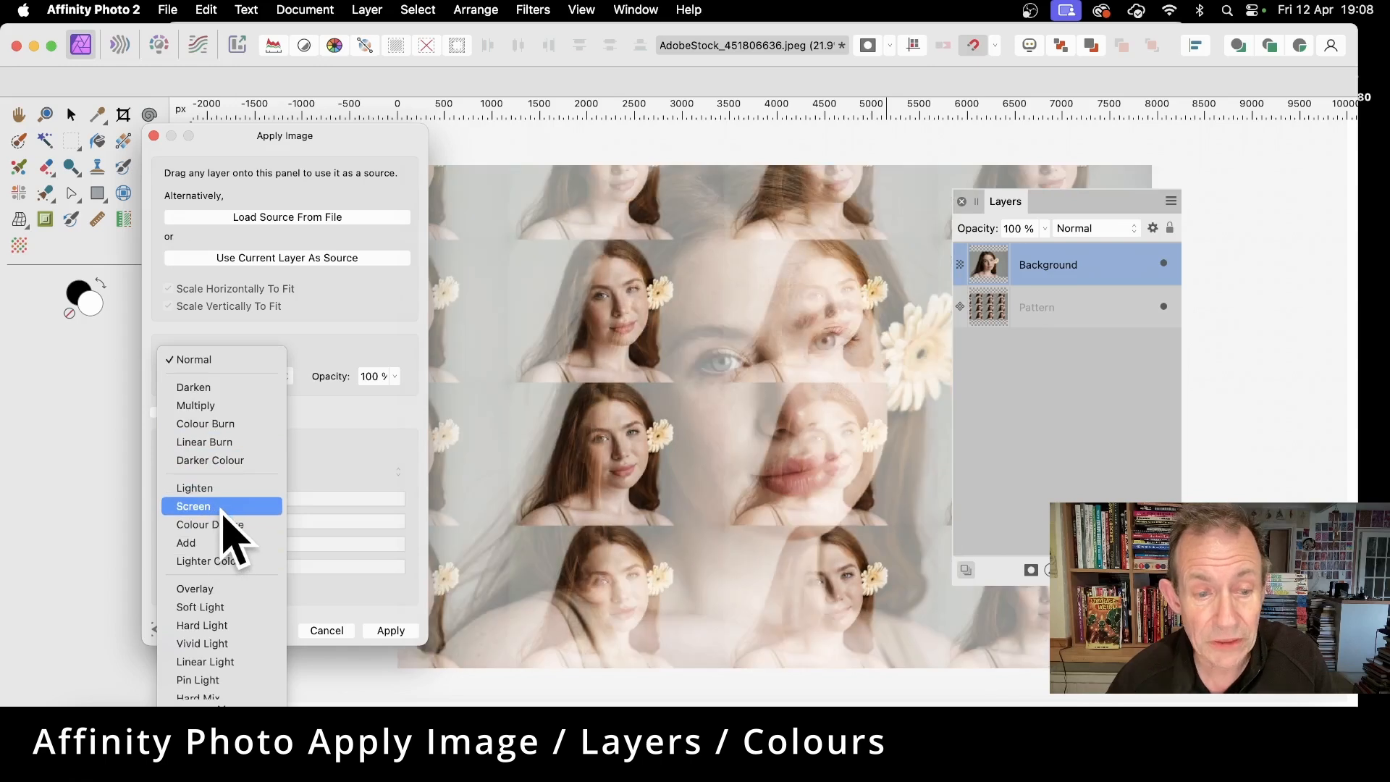
{"action": "left_click", "coordinate": [217, 507]}
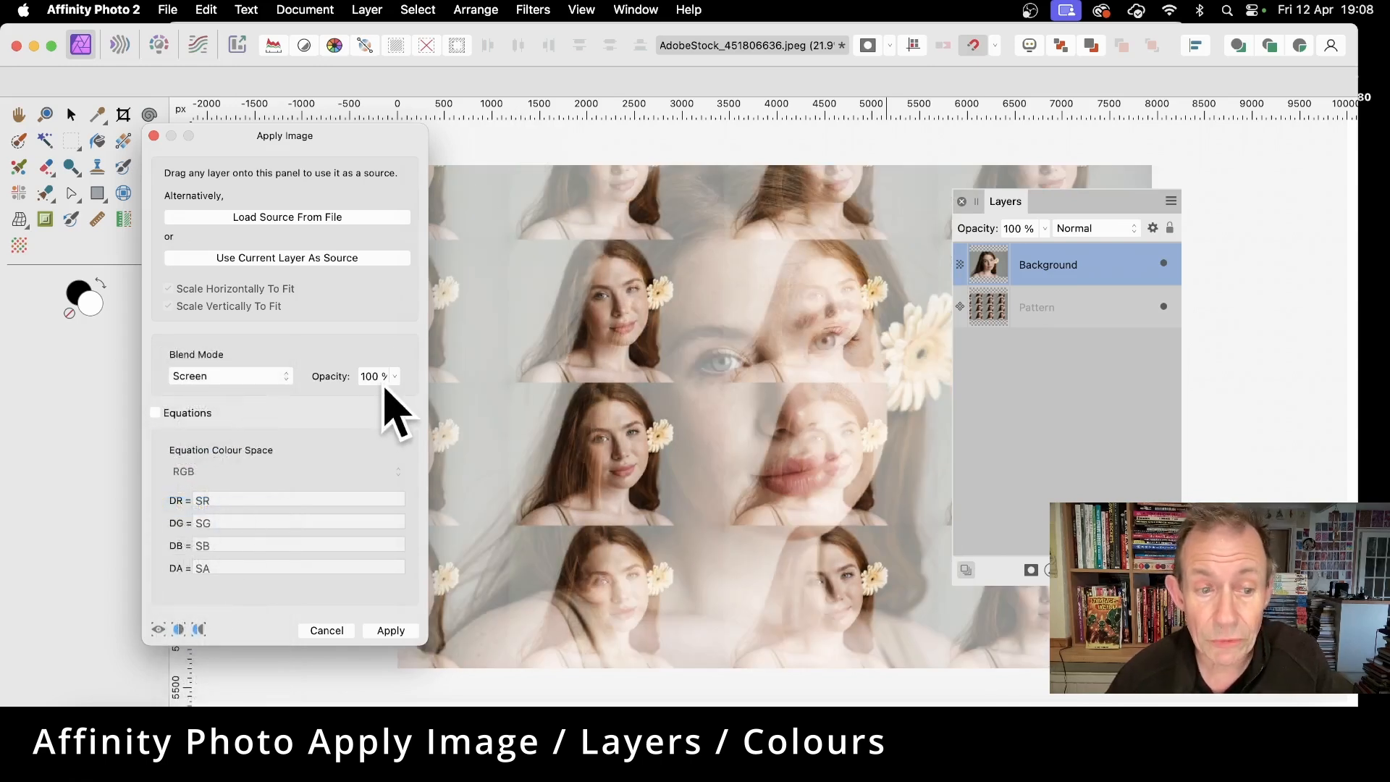
{"action": "left_click_drag", "start_coordinate": [397, 376], "coordinate": [423, 397]}
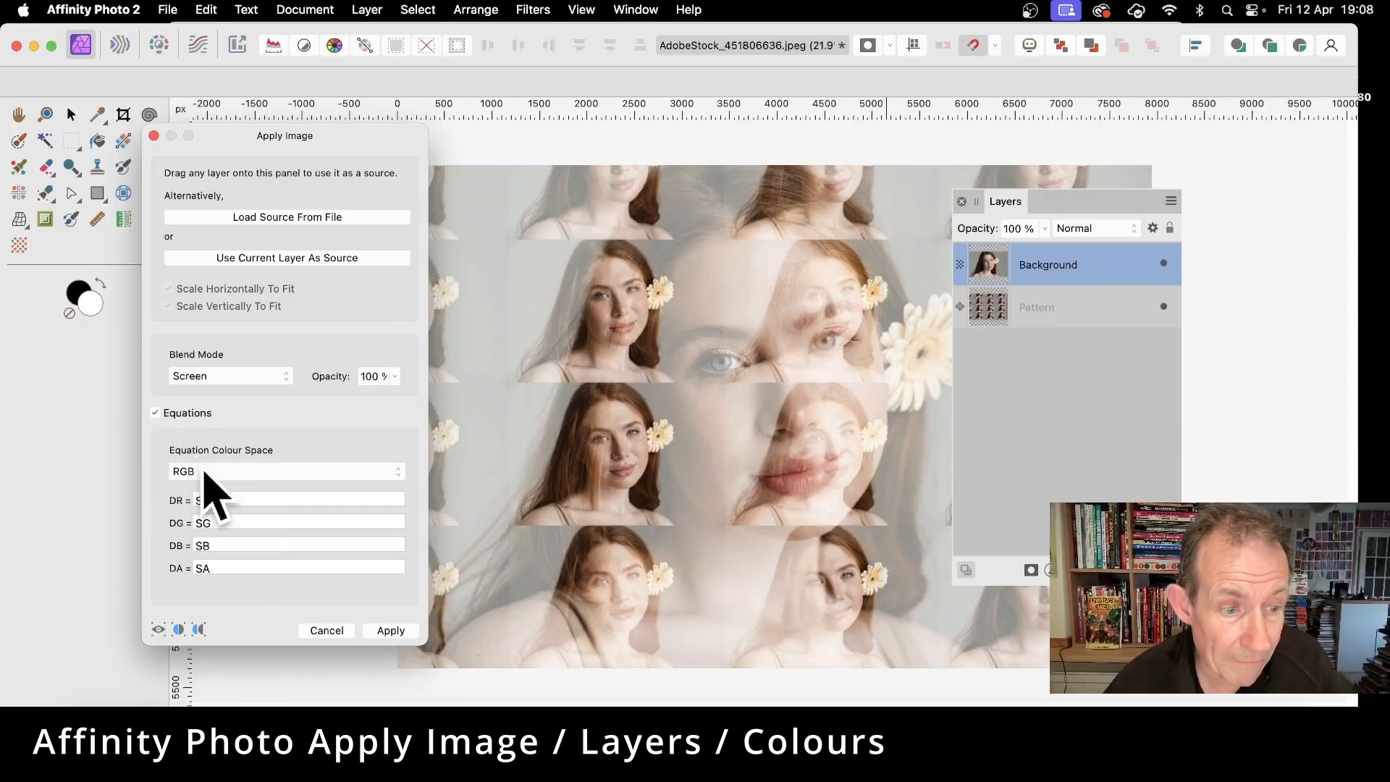
- Using equations in the RGB colour space, set the red channel (DR) to SR*1.2 and apply the filter
{"action": "left_click", "coordinate": [203, 471]}
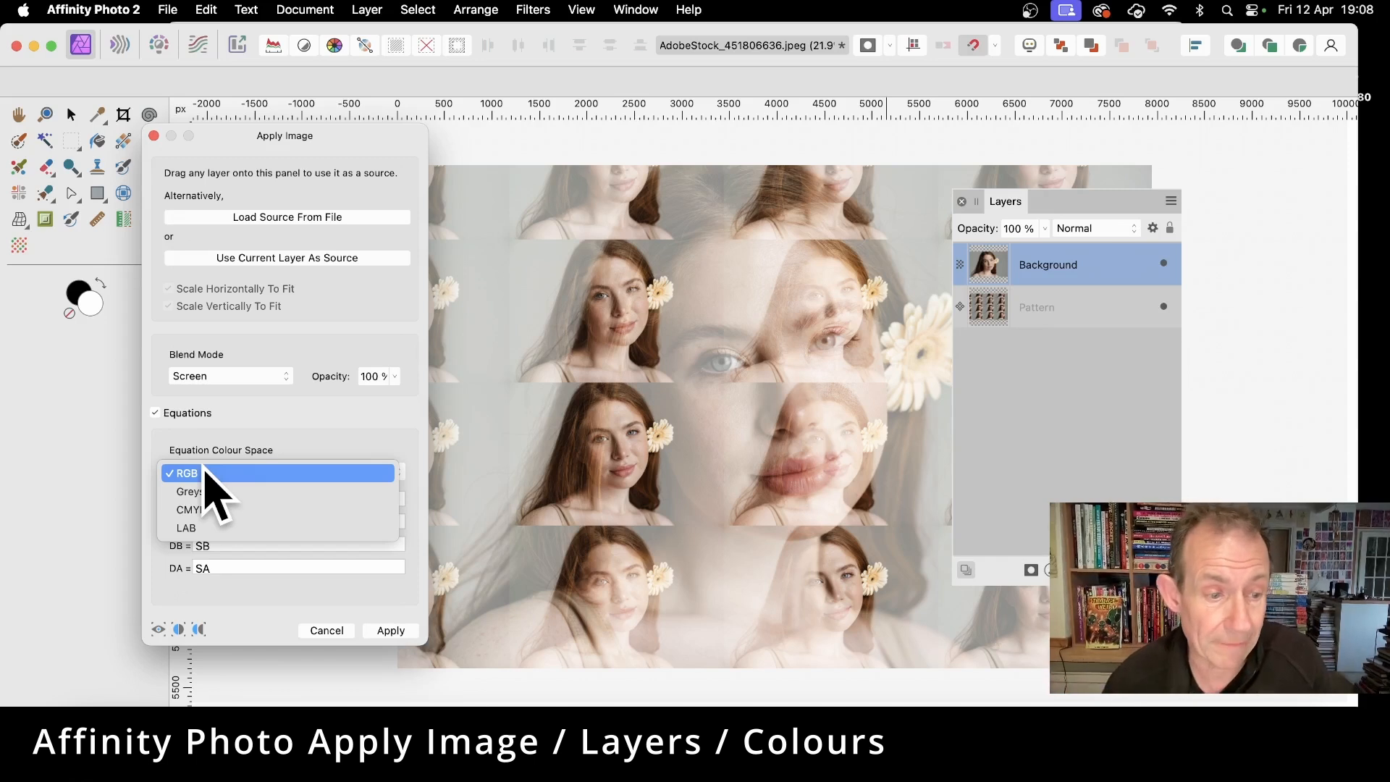
{"action": "left_click", "coordinate": [206, 474]}
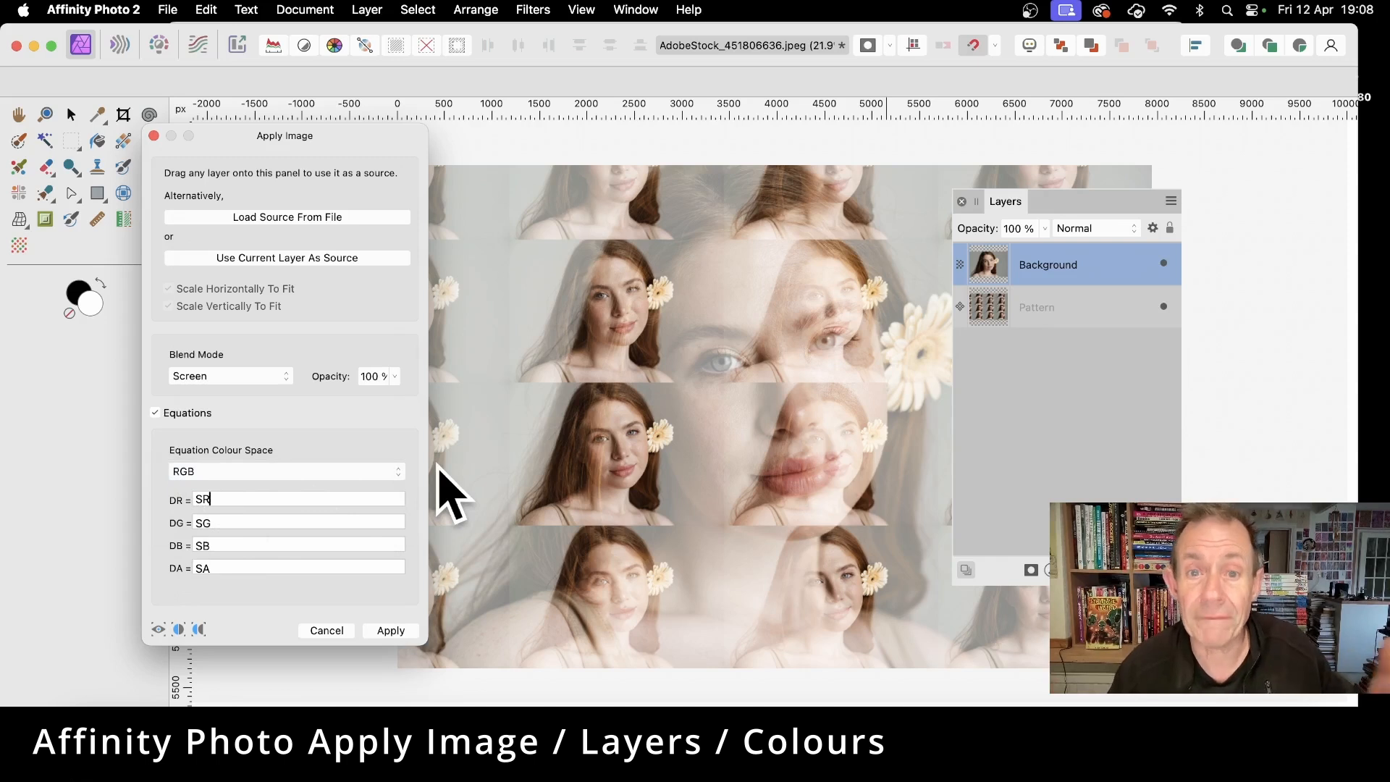
{"action": "type", "text": "*"}
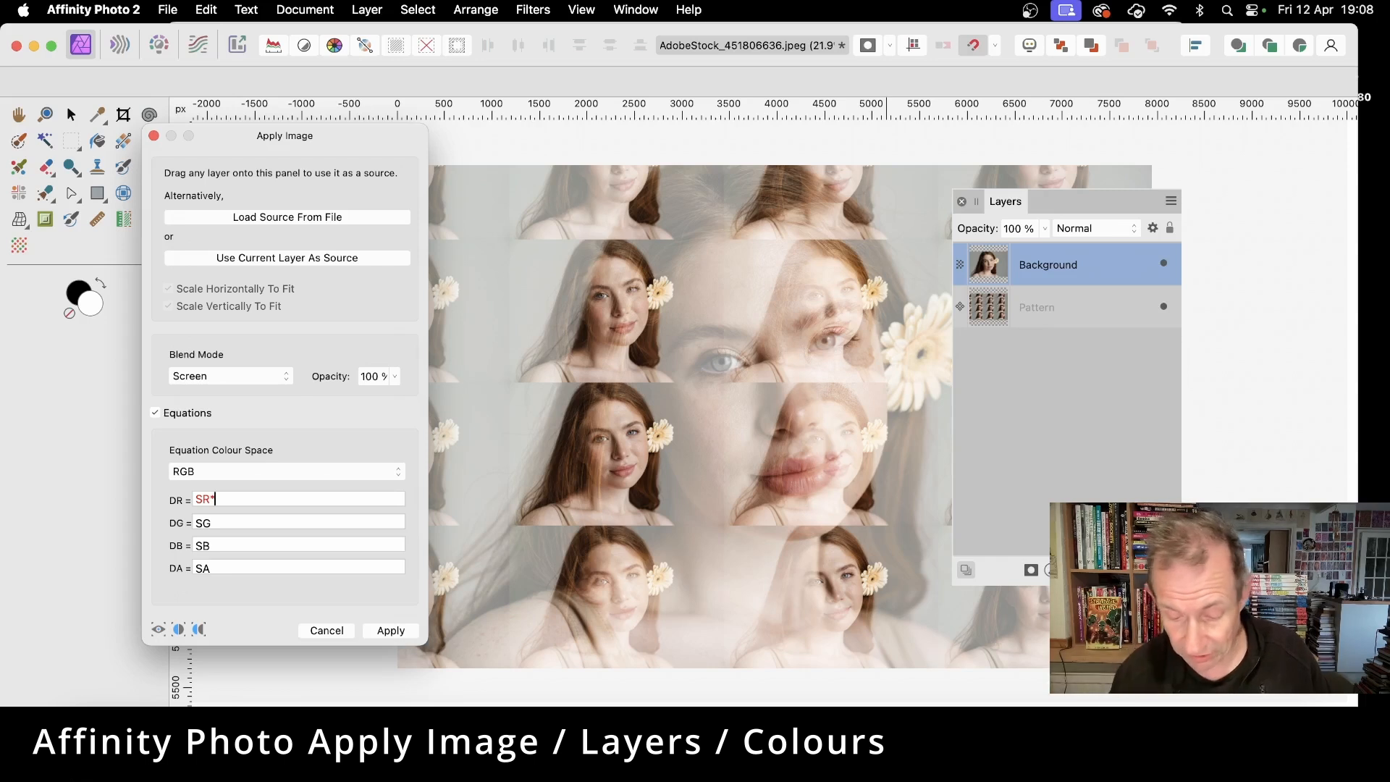
{"action": "type", "text": "1.2"}
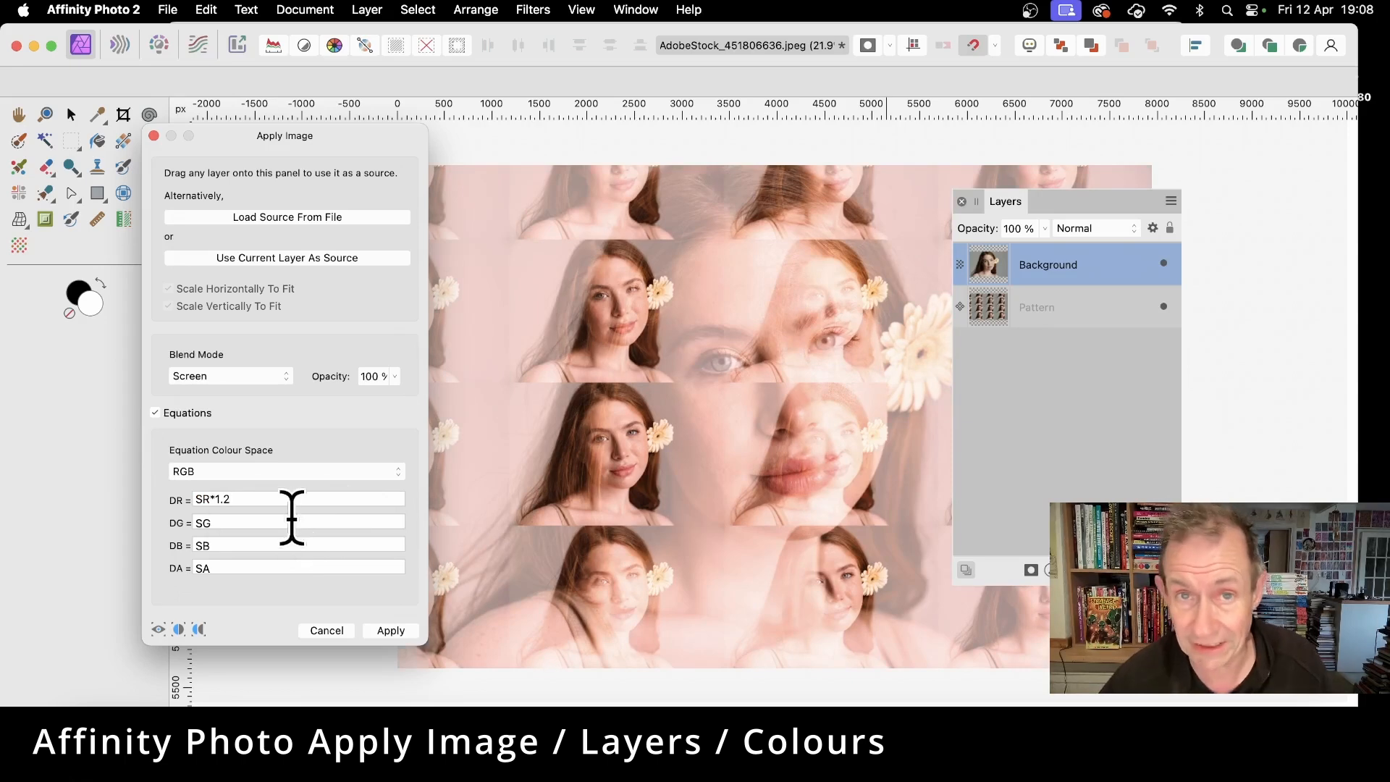
{"action": "left_click", "coordinate": [407, 634]}
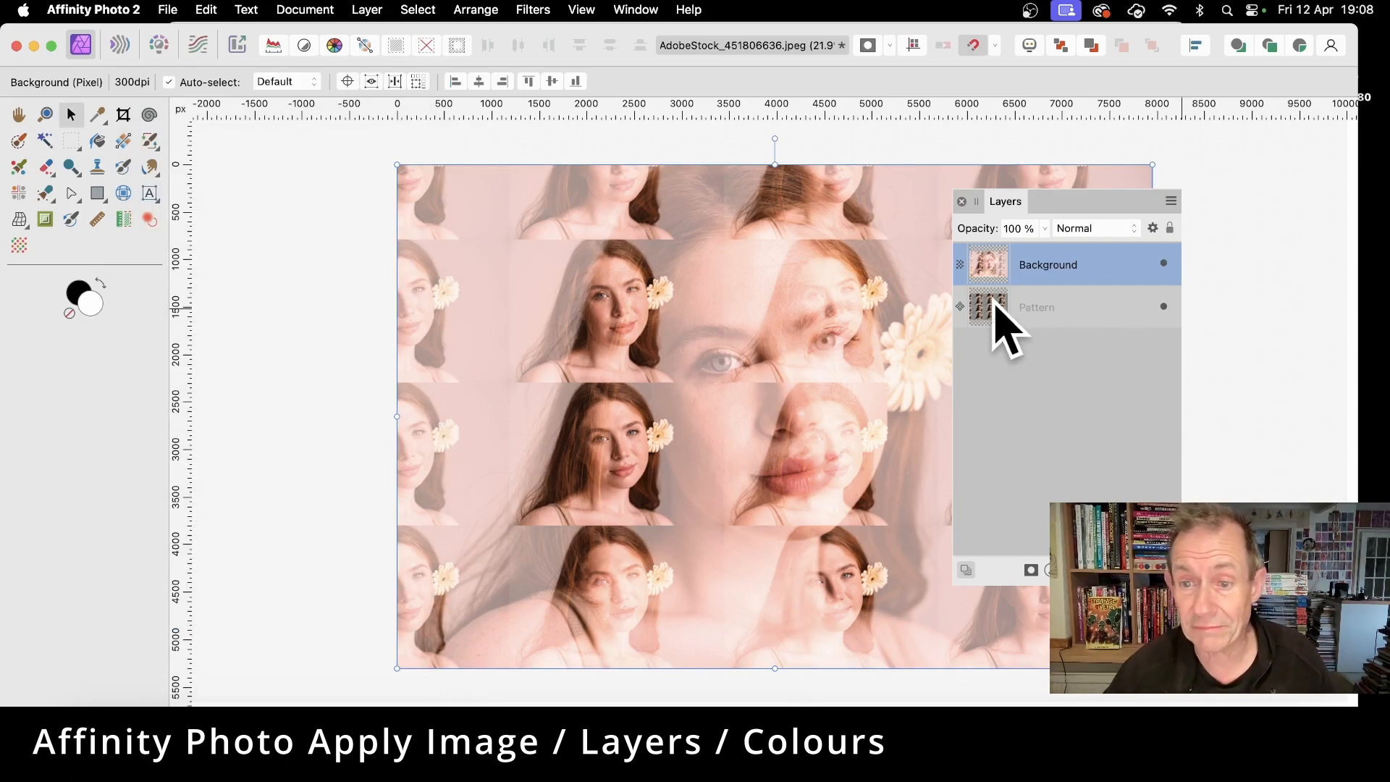
- With the Background layer hidden, shrink the Pattern layer's tiles and rotate them to about -41.7°, leaving mirroring off
{"action": "left_click", "coordinate": [1164, 263]}
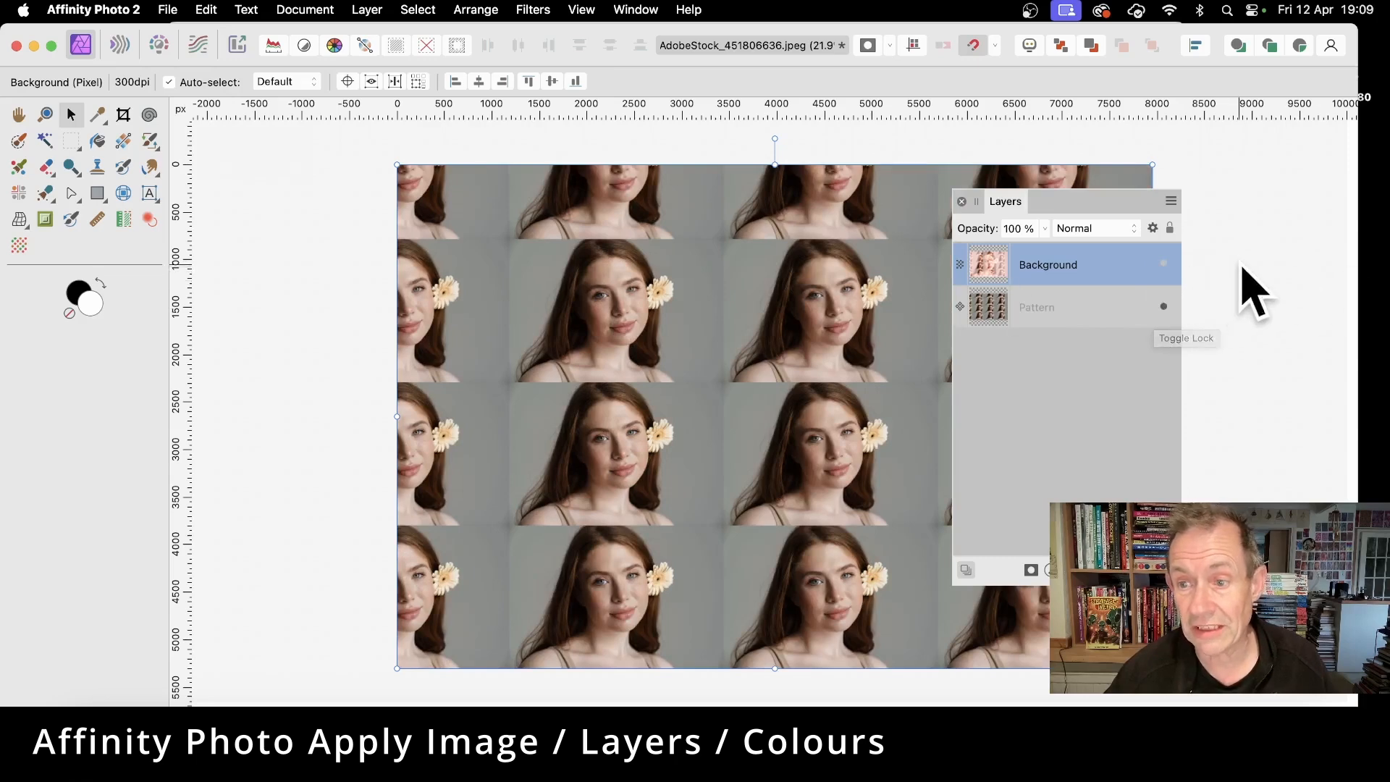
{"action": "left_click", "coordinate": [1089, 313]}
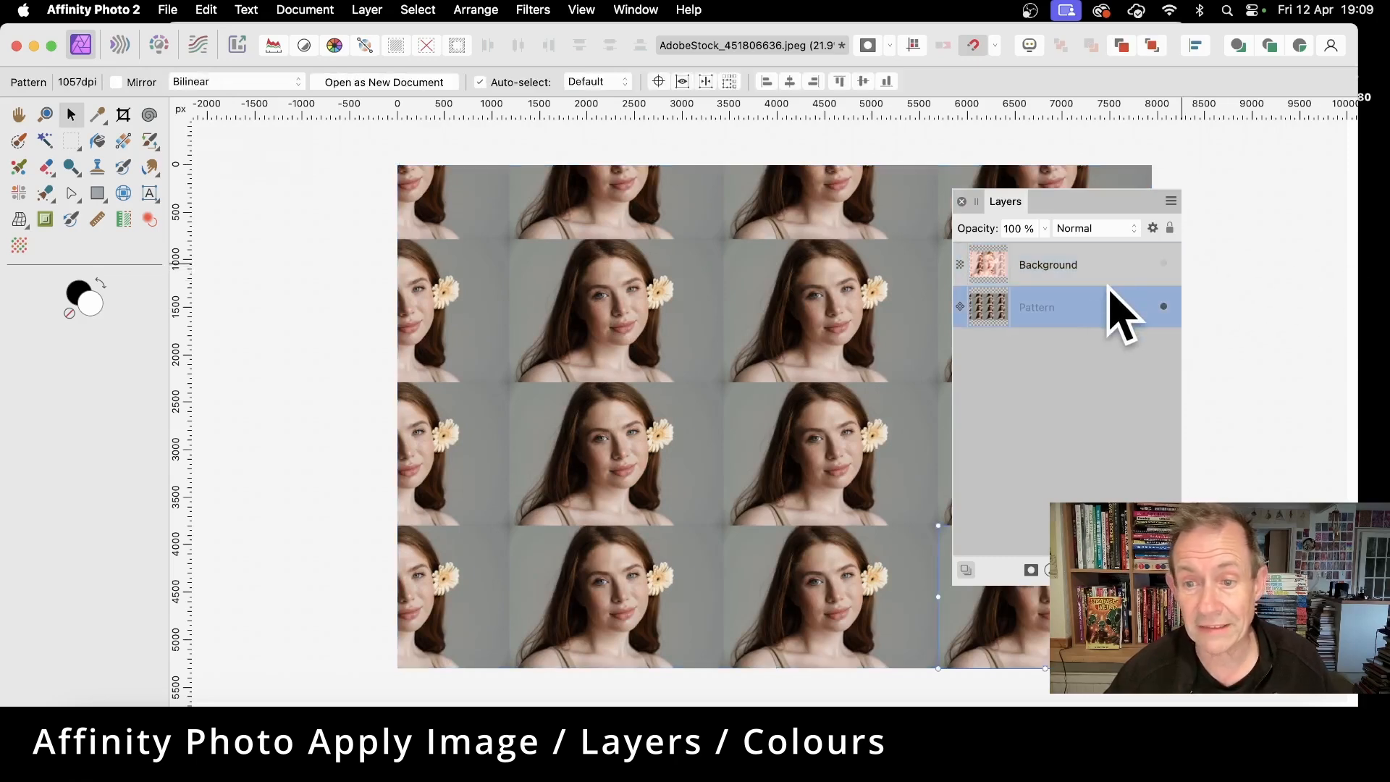
{"action": "left_click_drag", "start_coordinate": [968, 584], "coordinate": [644, 372]}
{"action": "left_click_drag", "start_coordinate": [562, 269], "coordinate": [775, 308]}
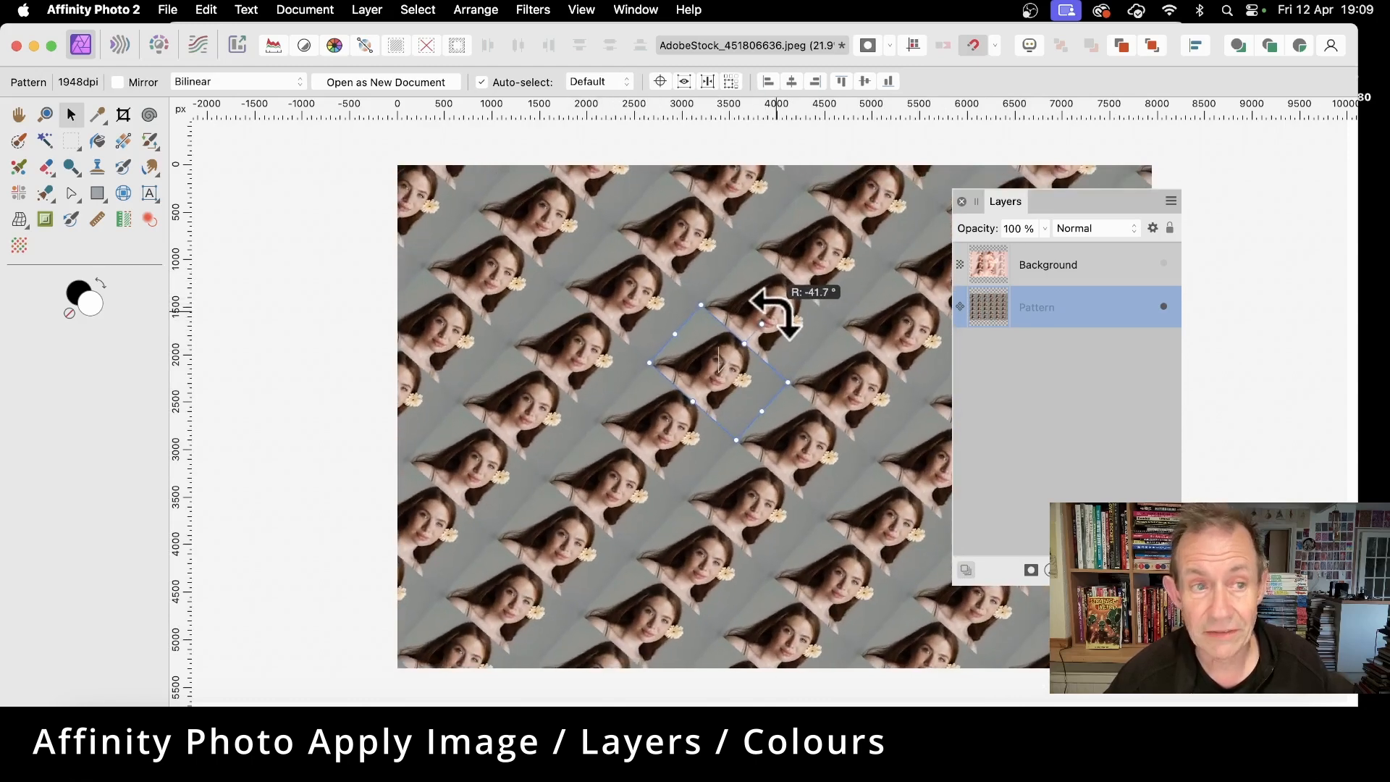
{"action": "left_click", "coordinate": [117, 81]}
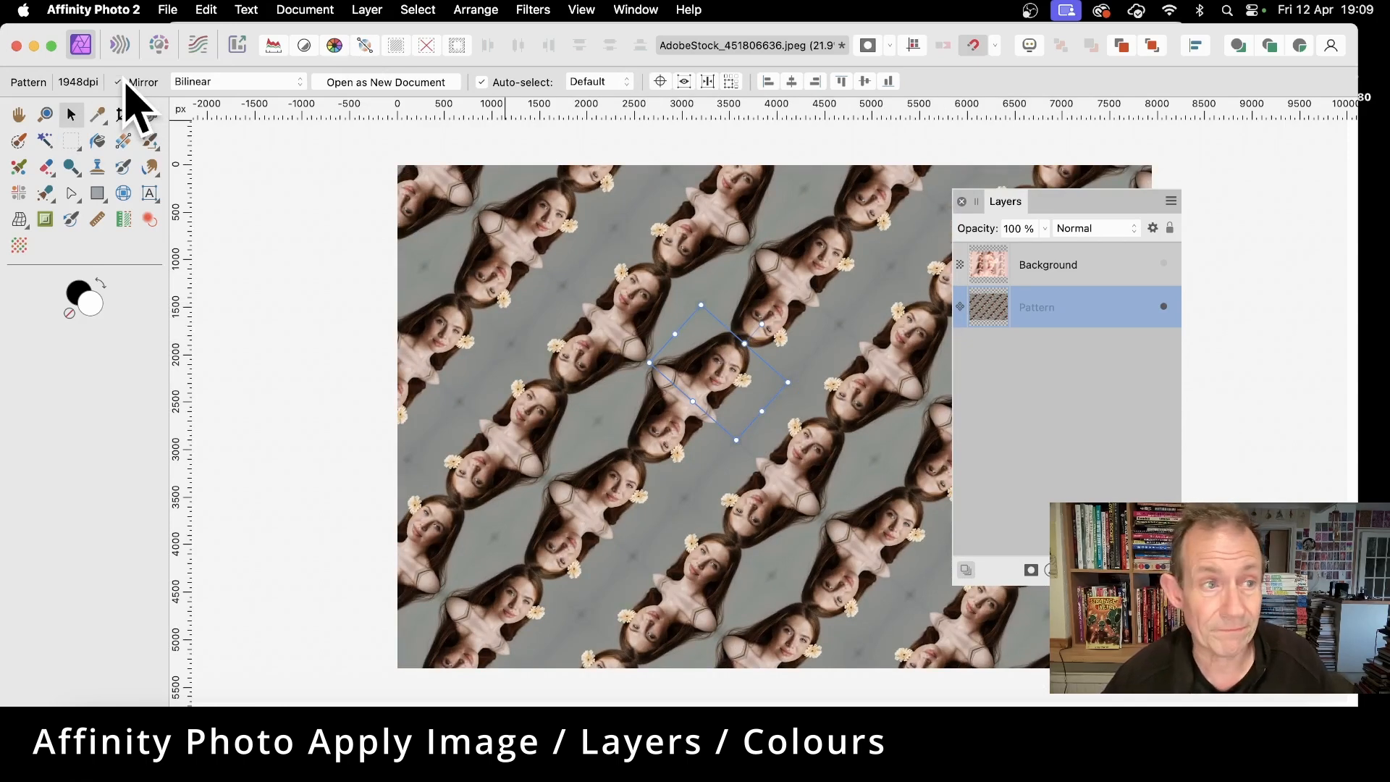
{"action": "left_click", "coordinate": [126, 83]}
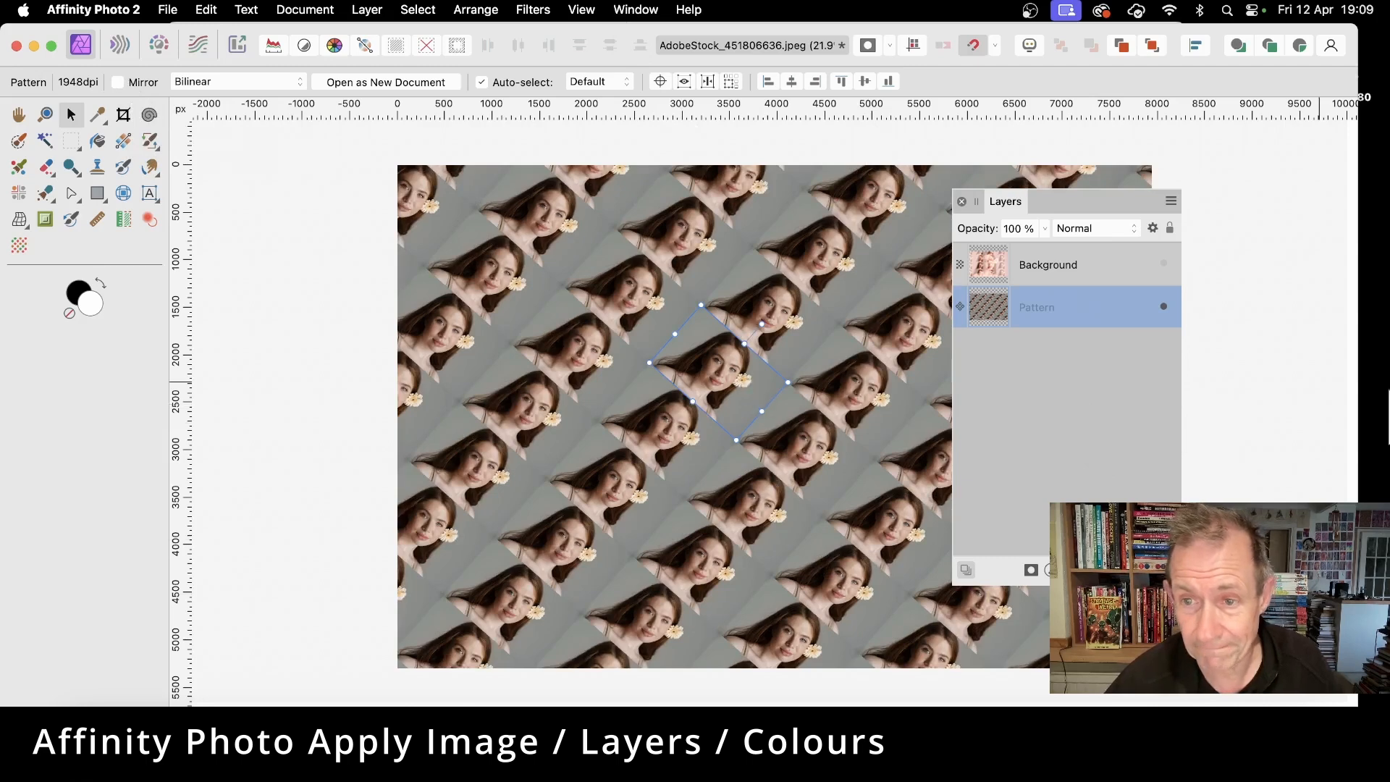
- Show the Background layer again and start Apply Image on it with the rotated Pattern layer as the source
{"action": "left_click", "coordinate": [1029, 268]}
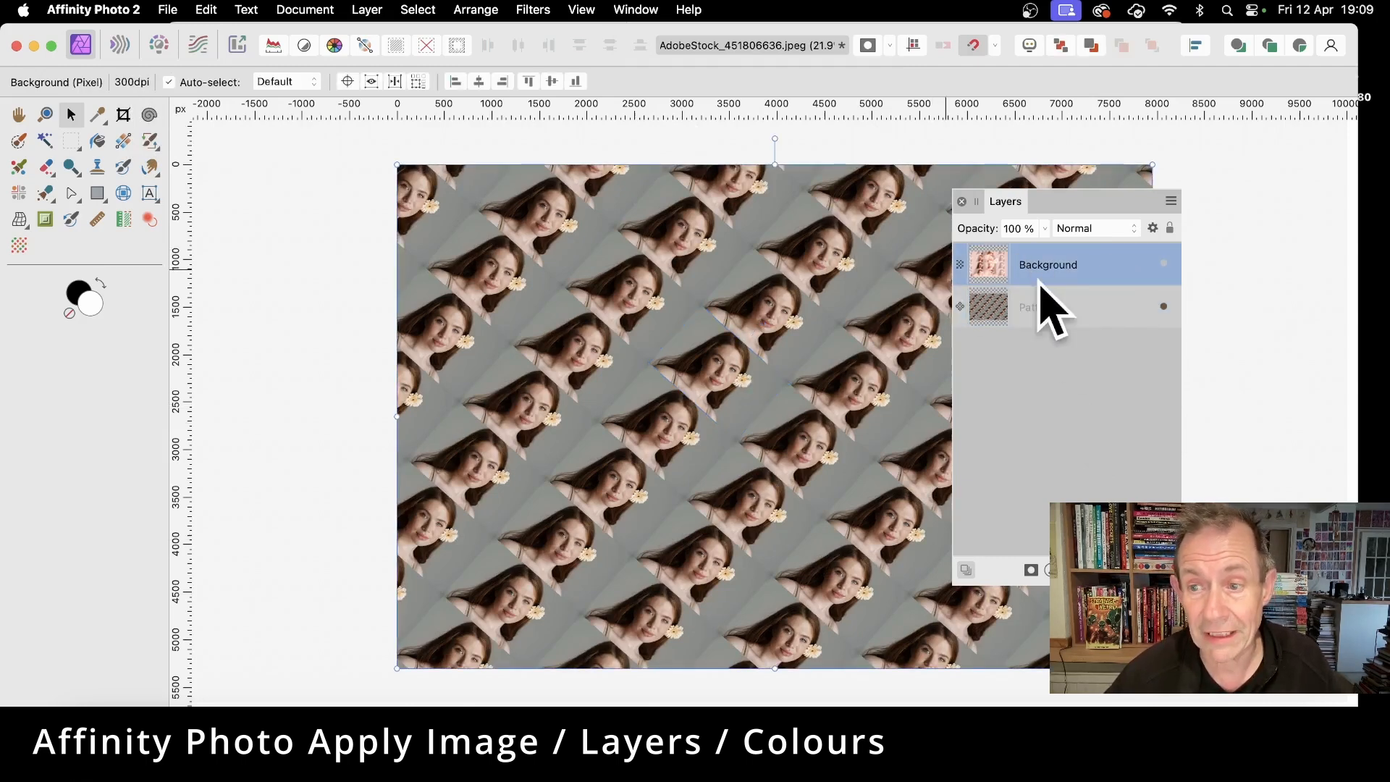
{"action": "left_click", "coordinate": [1164, 263]}
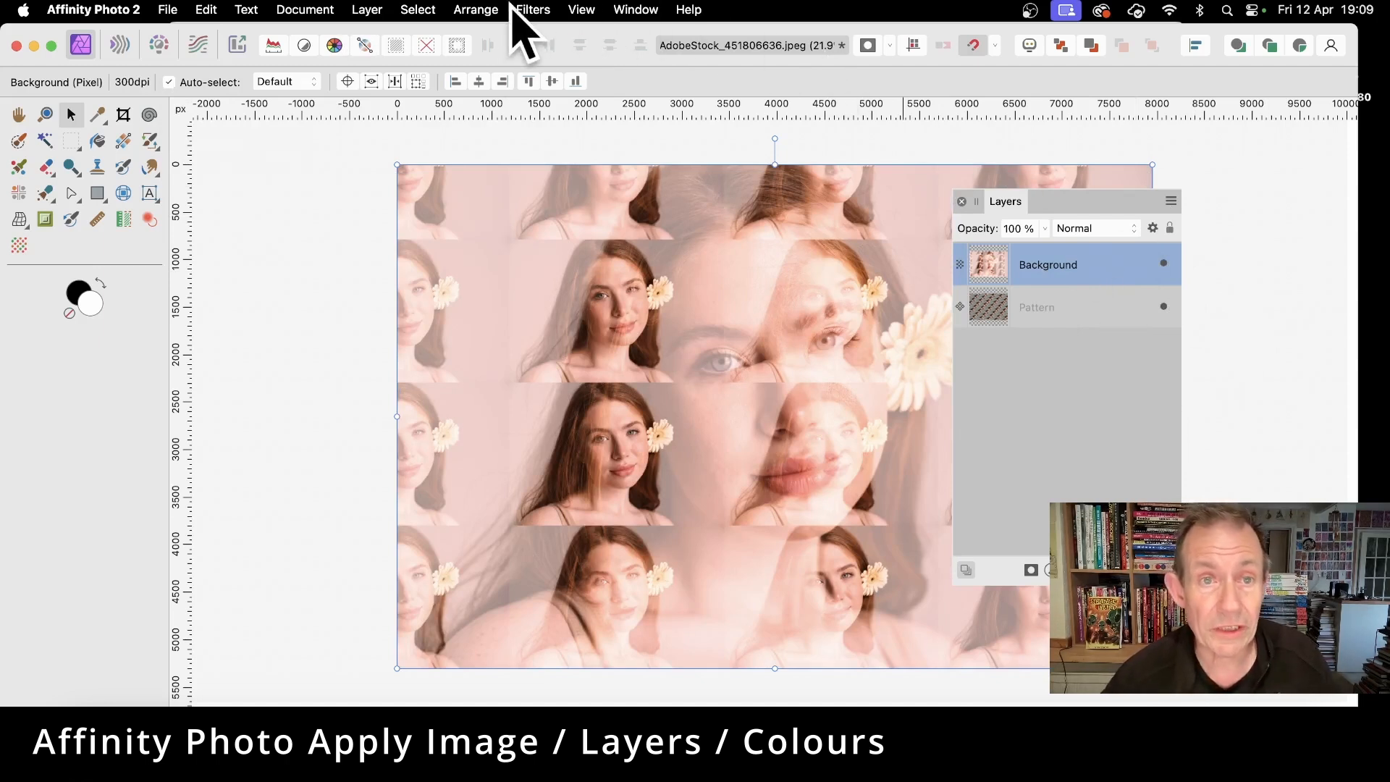
{"action": "left_click", "coordinate": [533, 9]}
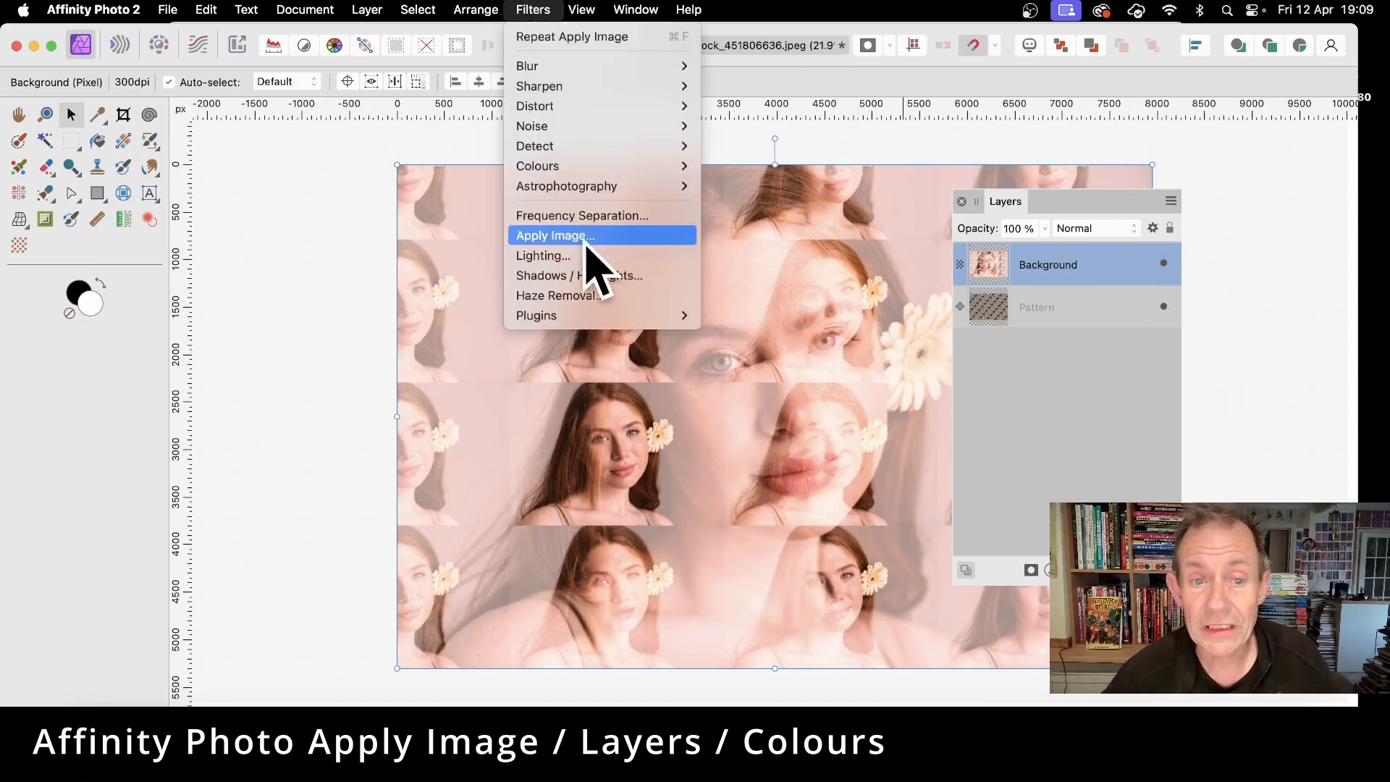
{"action": "left_click", "coordinate": [588, 237]}
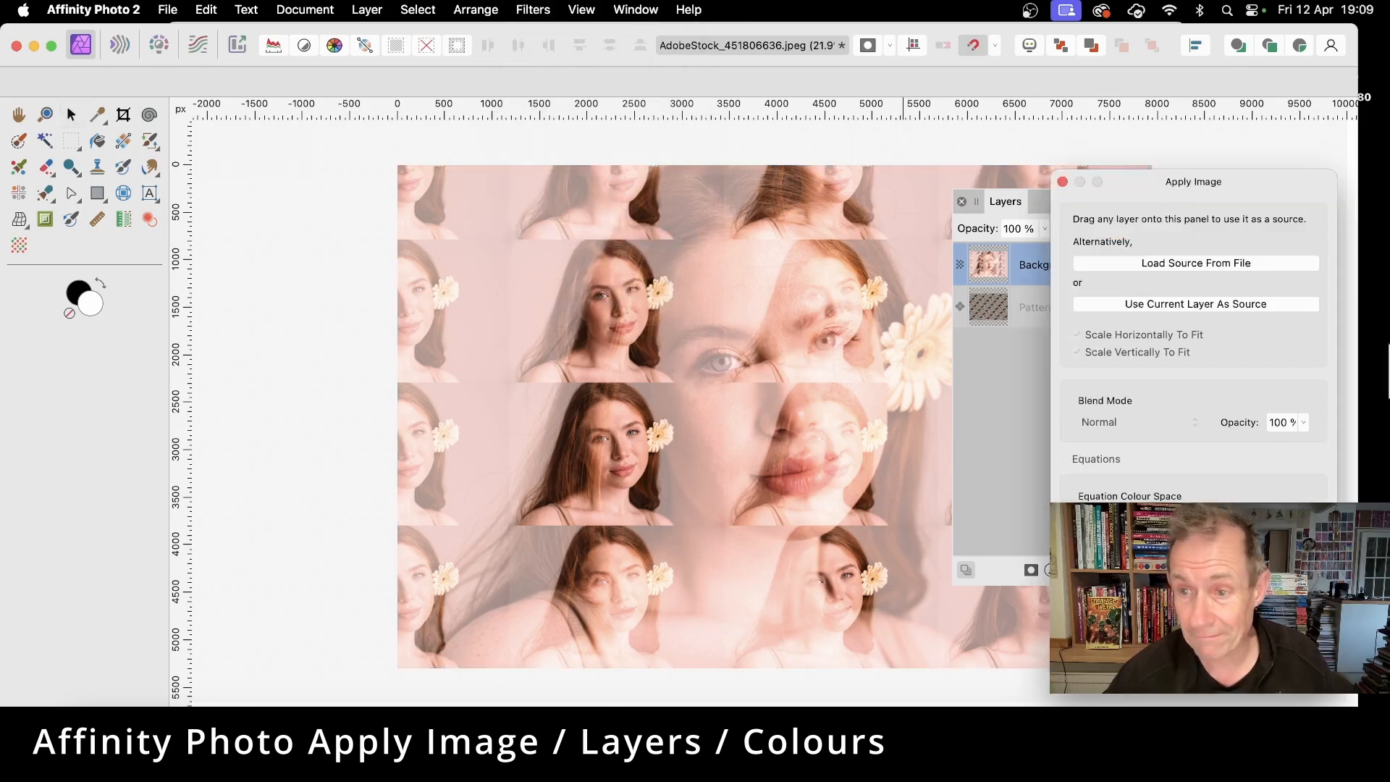
{"action": "left_click_drag", "start_coordinate": [1171, 179], "coordinate": [466, 171]}
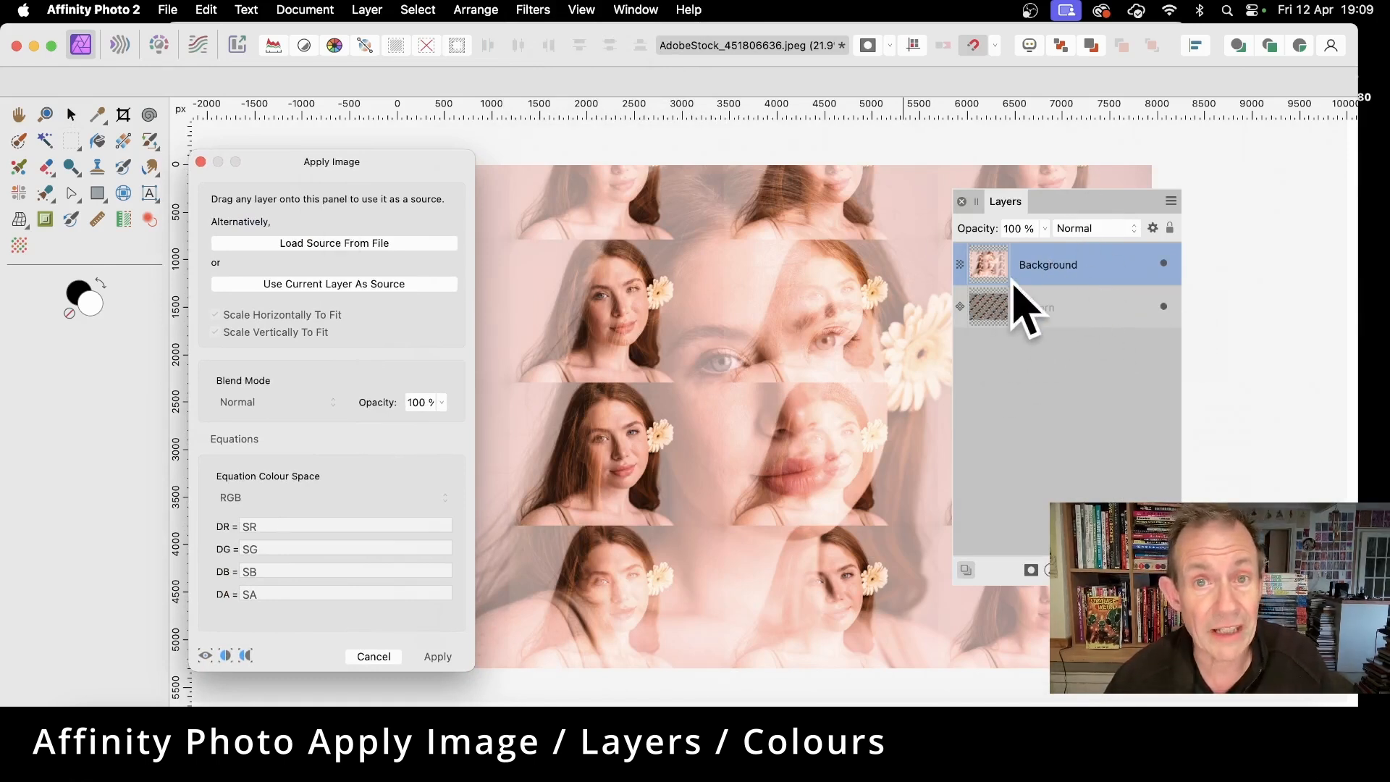
{"action": "left_click_drag", "start_coordinate": [1057, 309], "coordinate": [378, 270]}
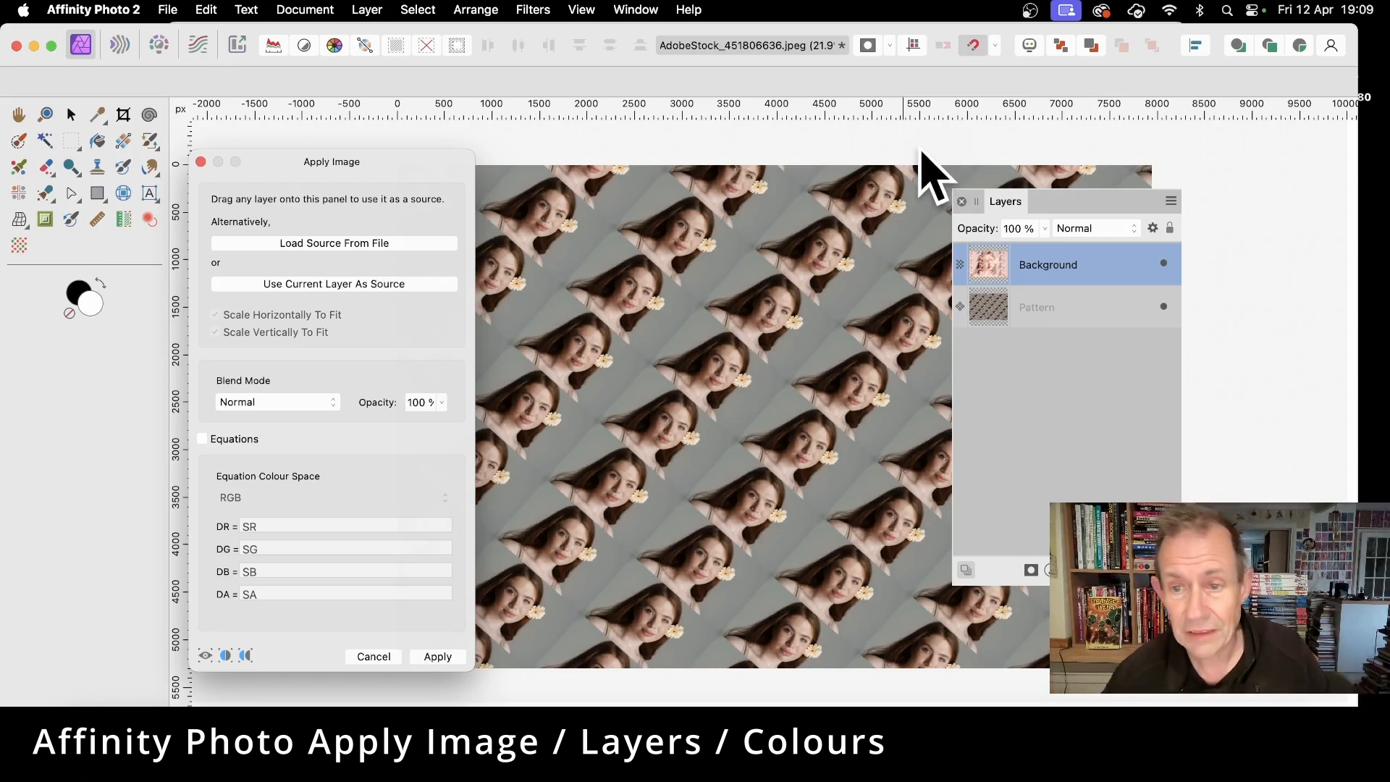
- Set the Apply Image blend mode to Linear Burn and its opacity to 50%
{"action": "left_click", "coordinate": [291, 403]}
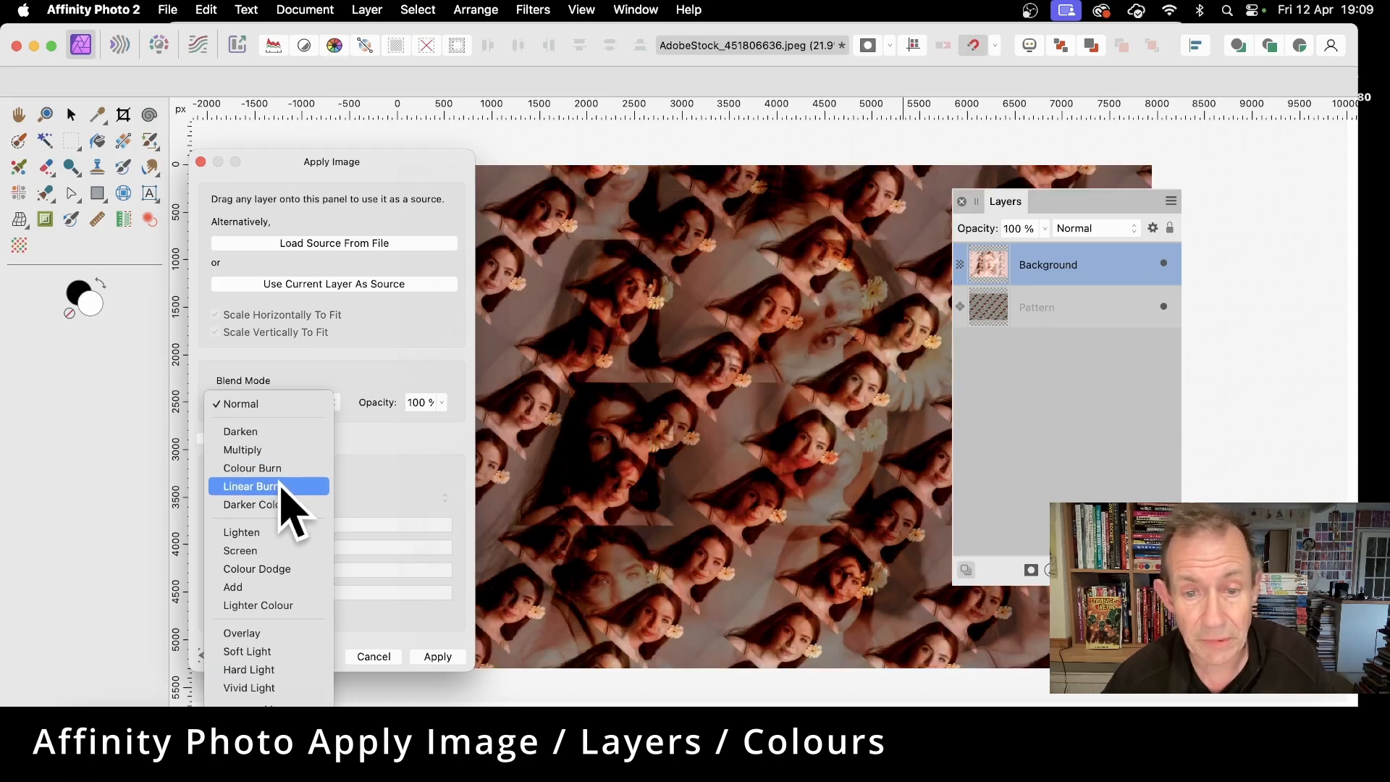
{"action": "left_click", "coordinate": [286, 487]}
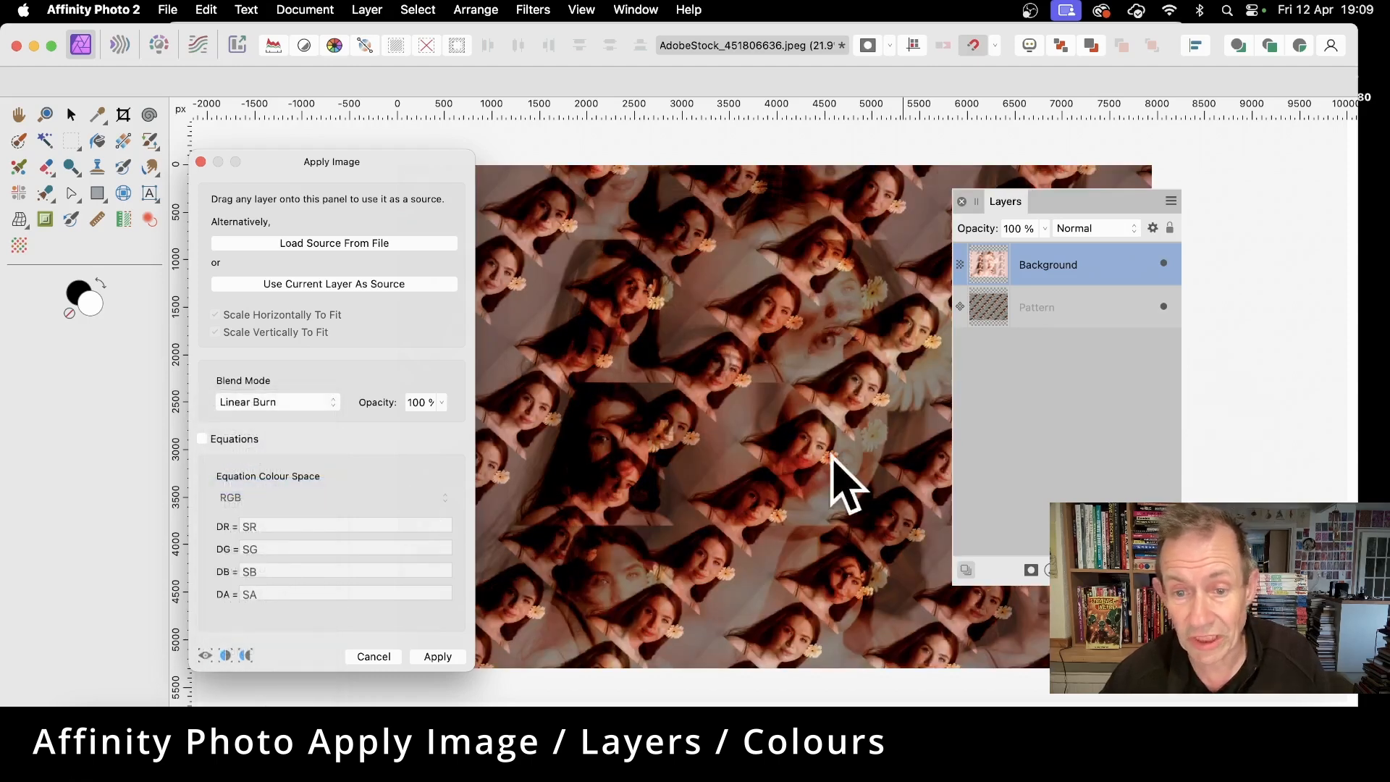
{"action": "left_click", "coordinate": [442, 402]}
{"action": "left_click_drag", "start_coordinate": [437, 422], "coordinate": [369, 412]}
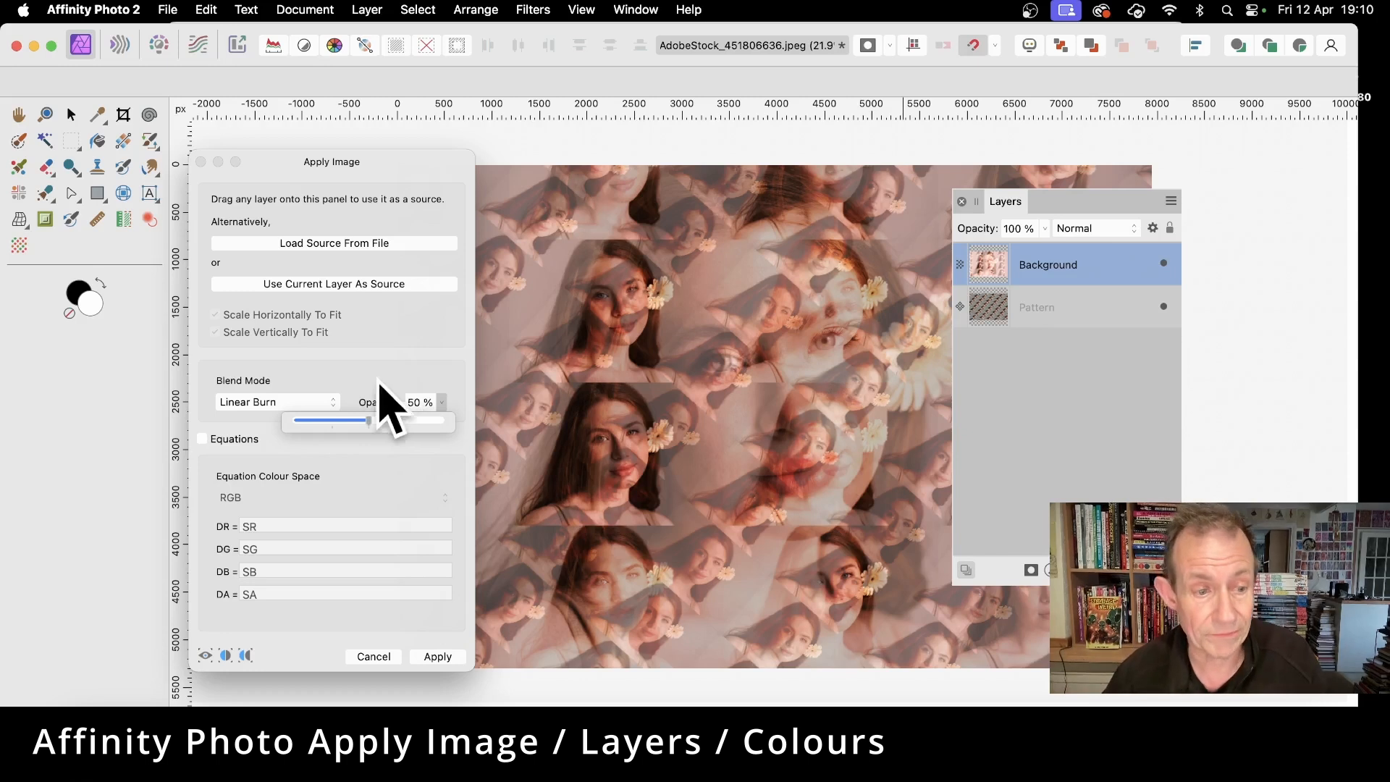
- Turn on equations for the Apply Image filter in the RGB colour space
{"action": "left_click", "coordinate": [203, 439]}
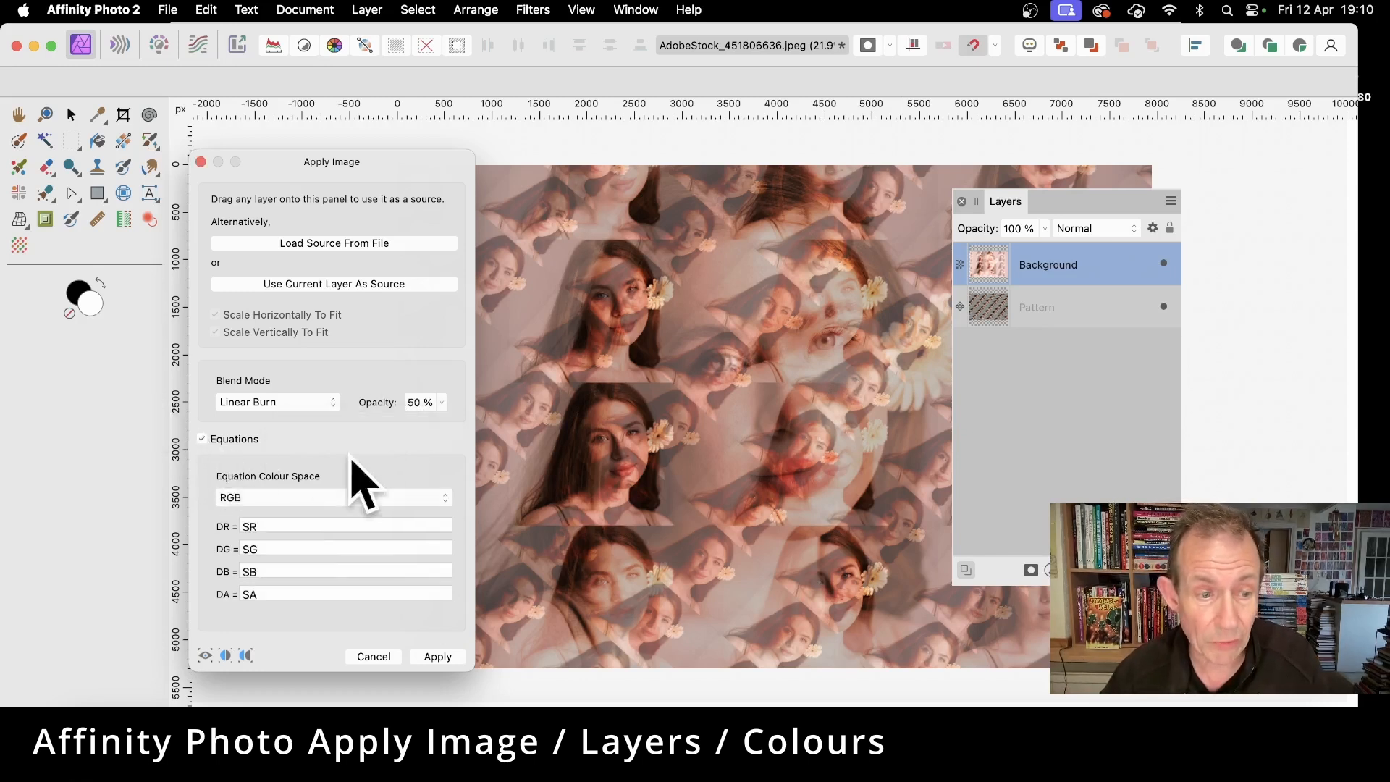
{"action": "left_click", "coordinate": [314, 549]}
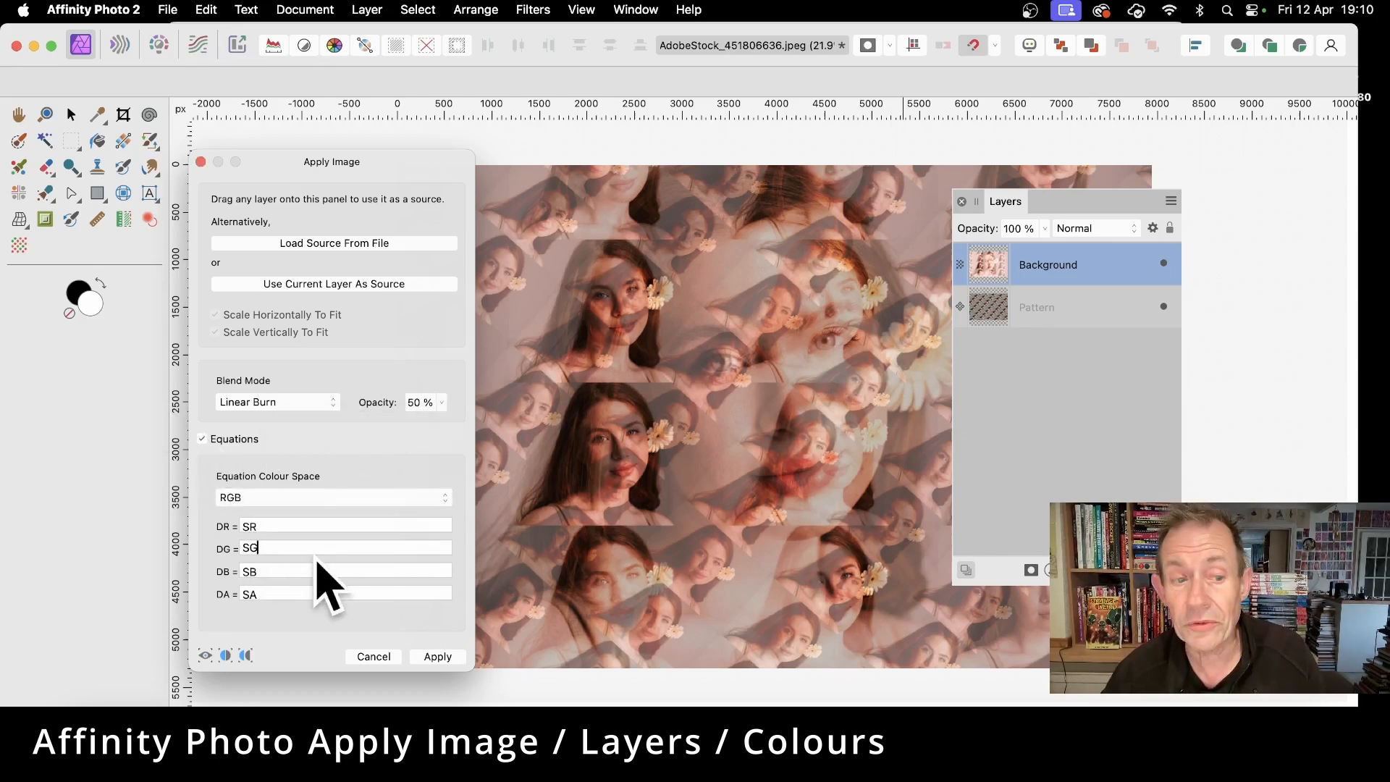
- Try the alpha channel (DA) equations SA*0.2 and SA*0.8, and restore the equation to SA
{"action": "left_click", "coordinate": [266, 592]}
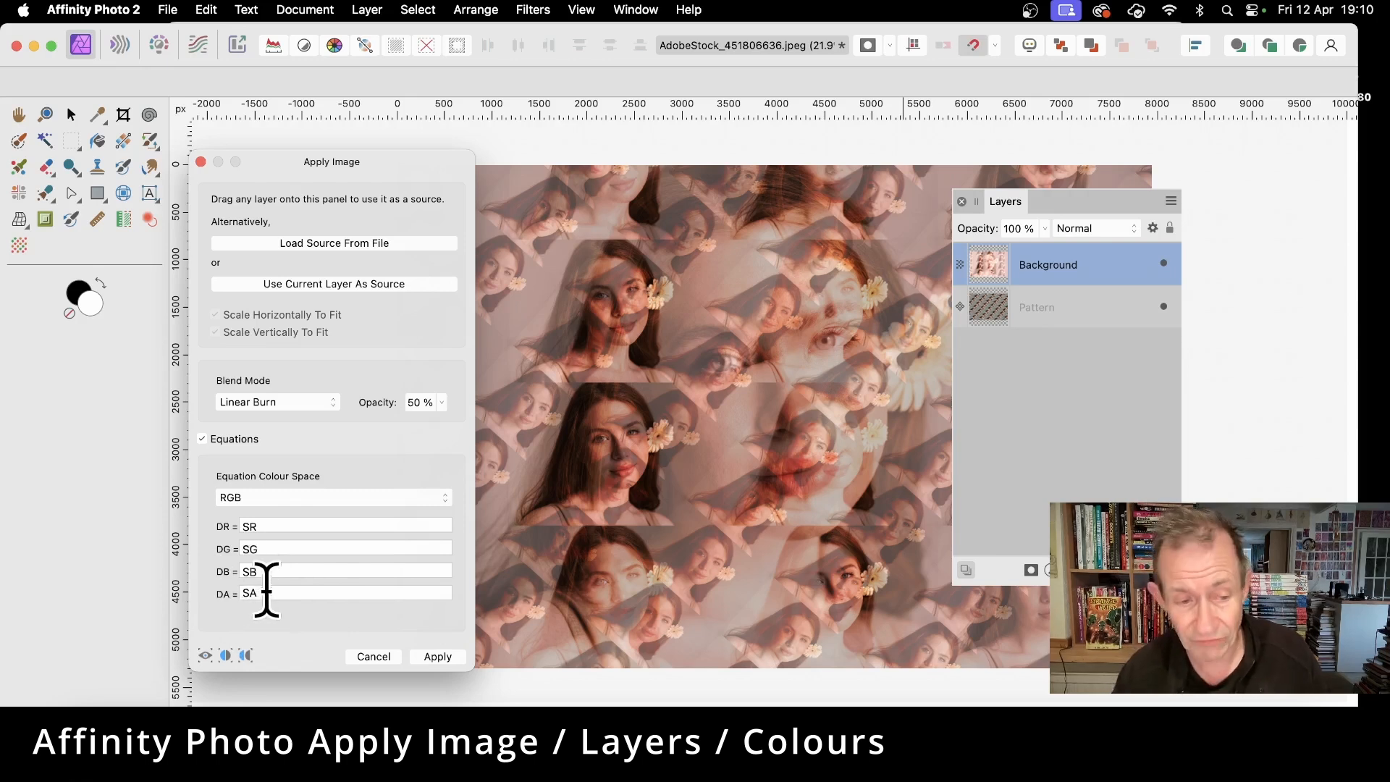
{"action": "type", "text": "*"}
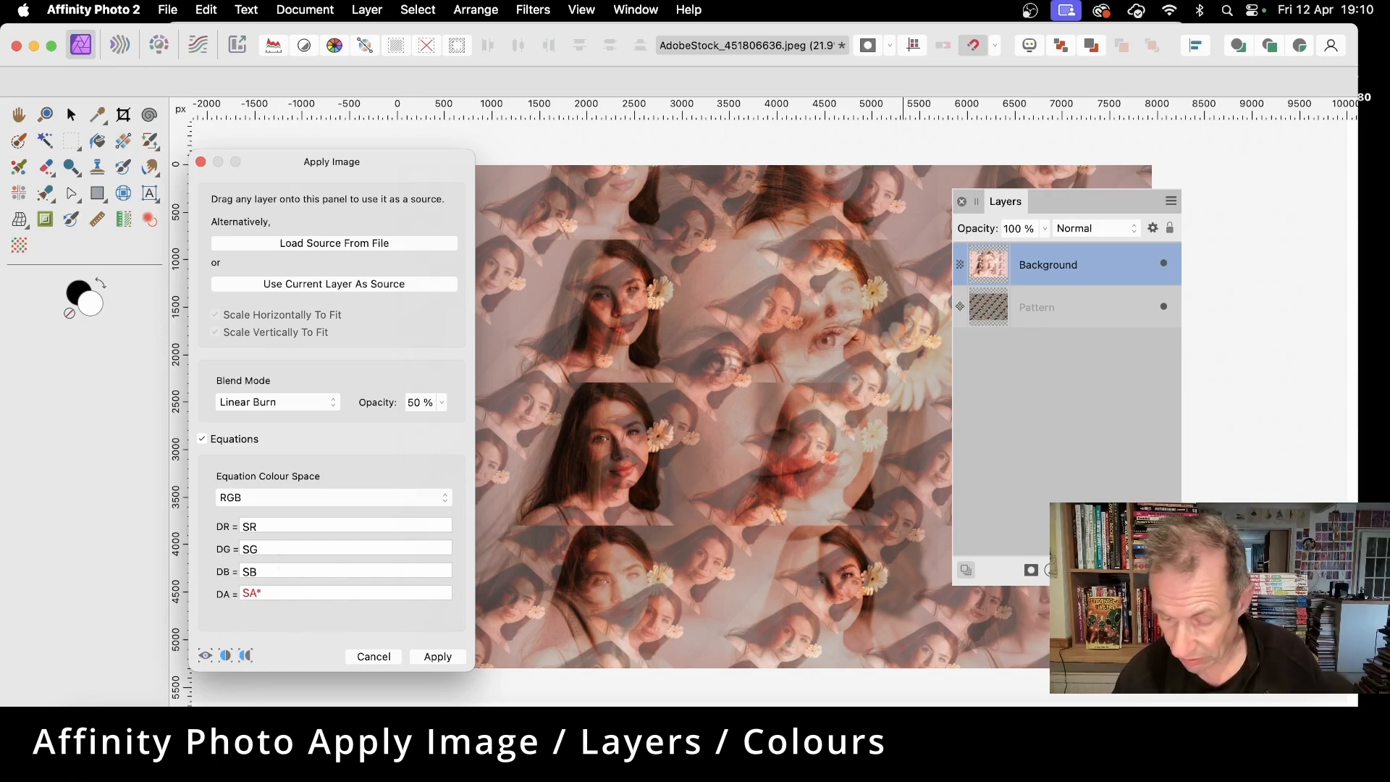
{"action": "type", "text": "0.2"}
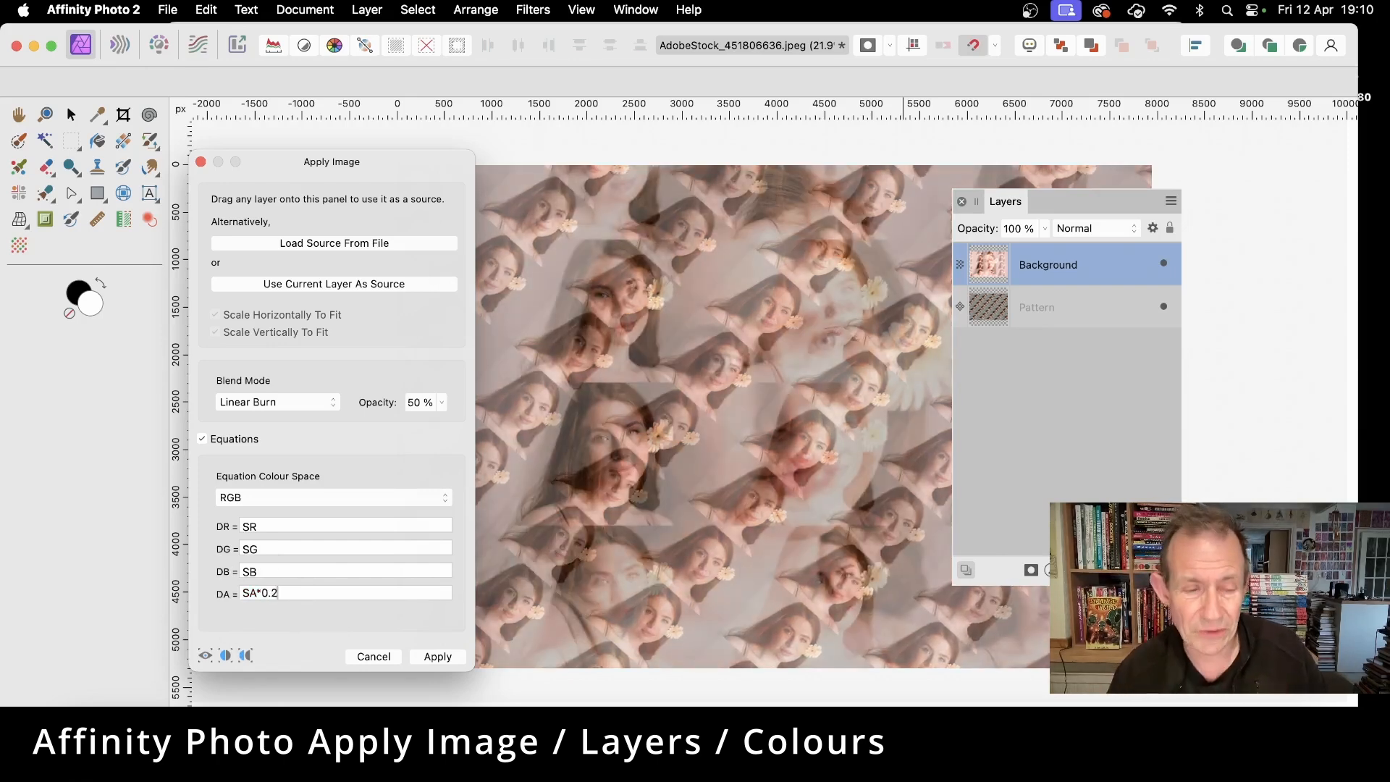
{"action": "key", "text": "BackSpace"}
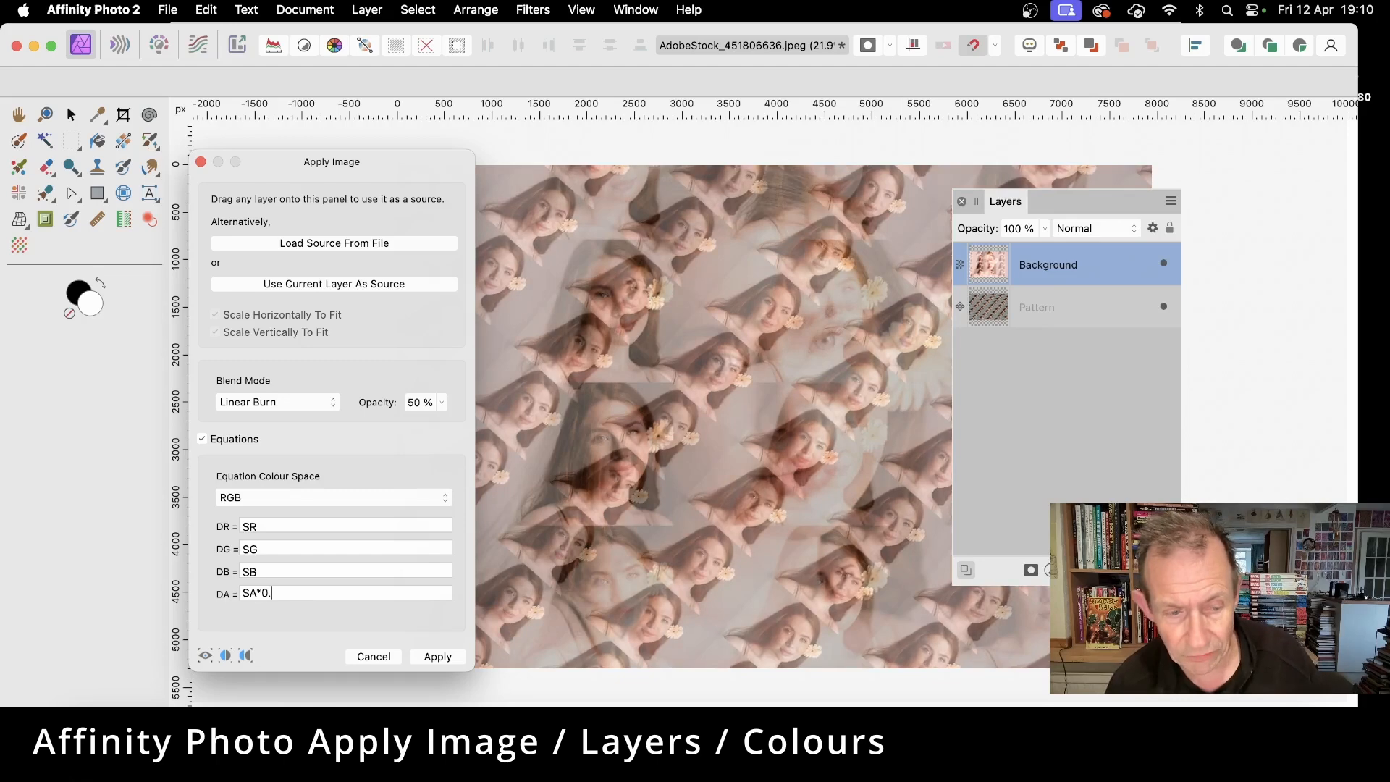
{"action": "type", "text": "8"}
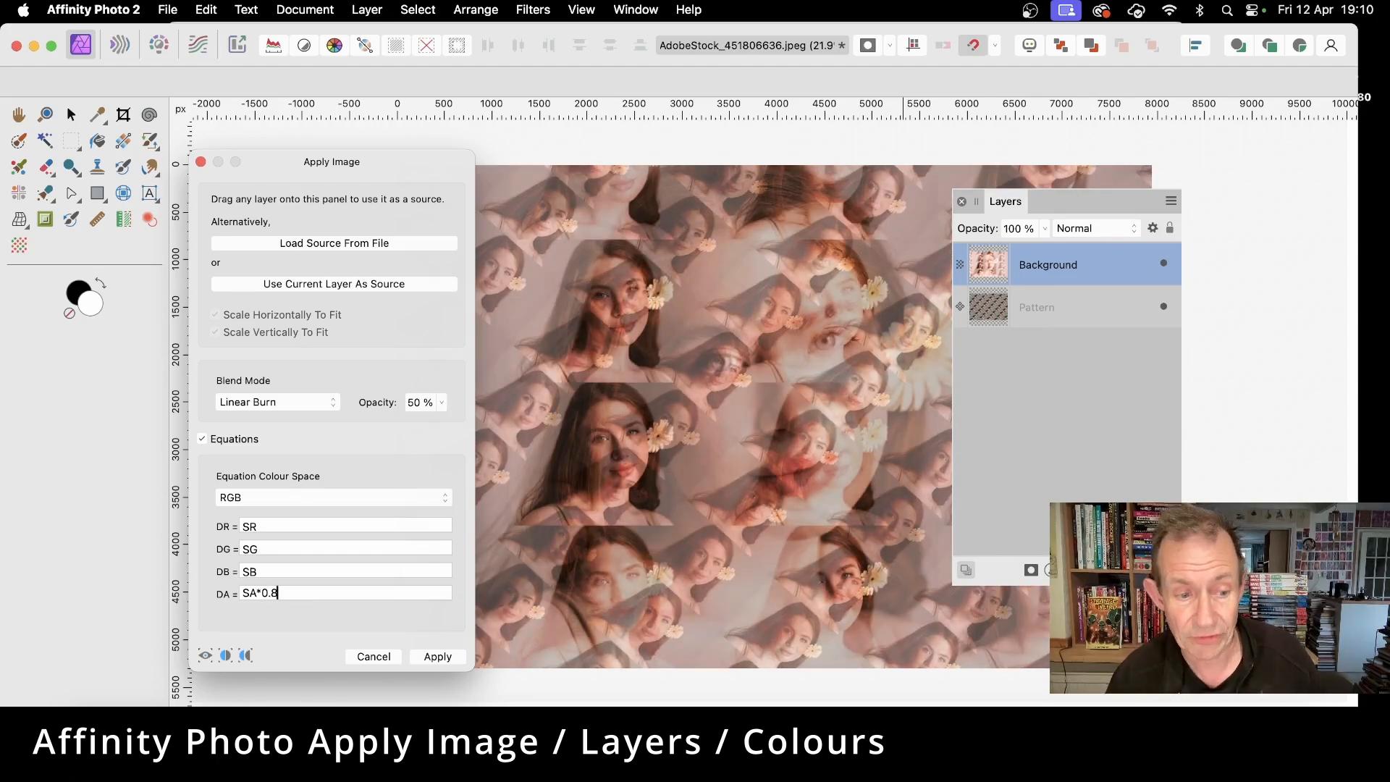
{"action": "left_click_drag", "start_coordinate": [286, 593], "coordinate": [263, 592]}
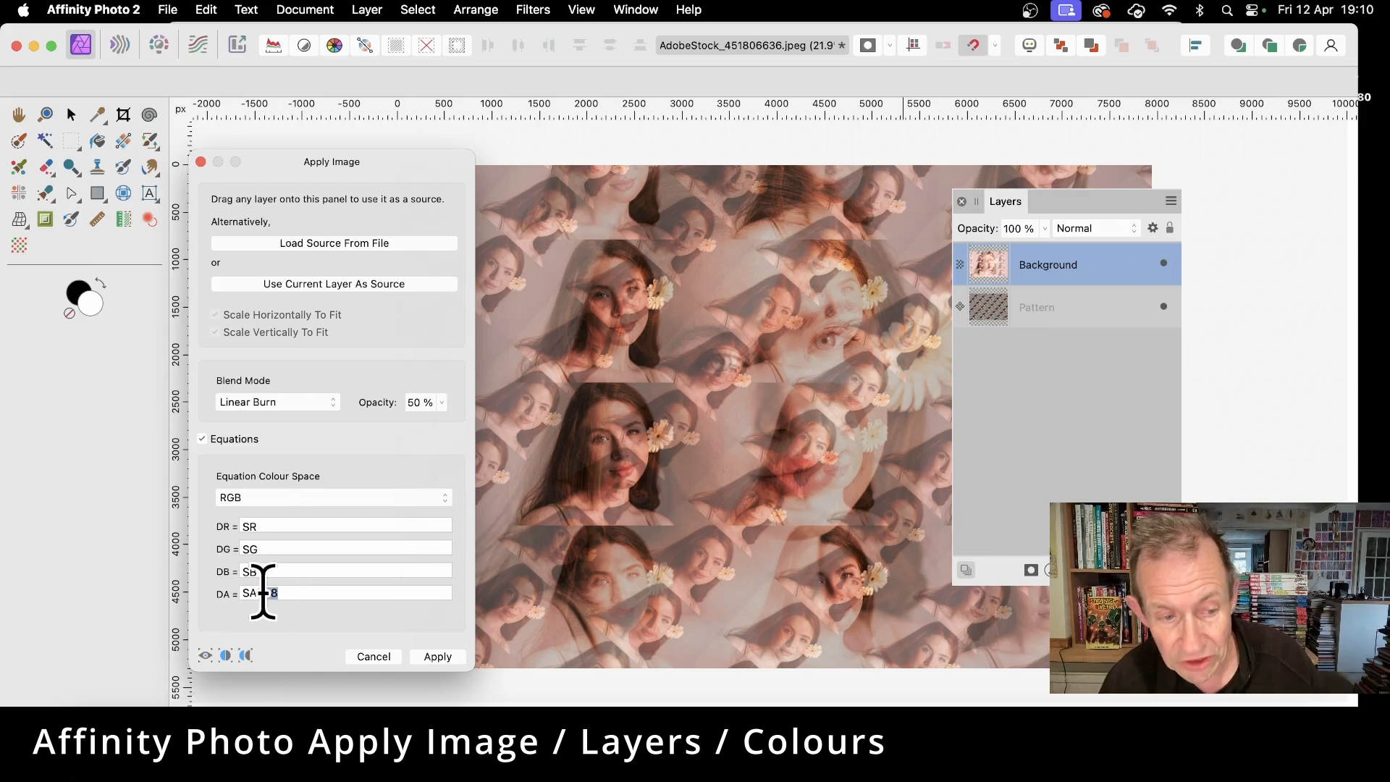
{"action": "key", "text": "BackSpace"}
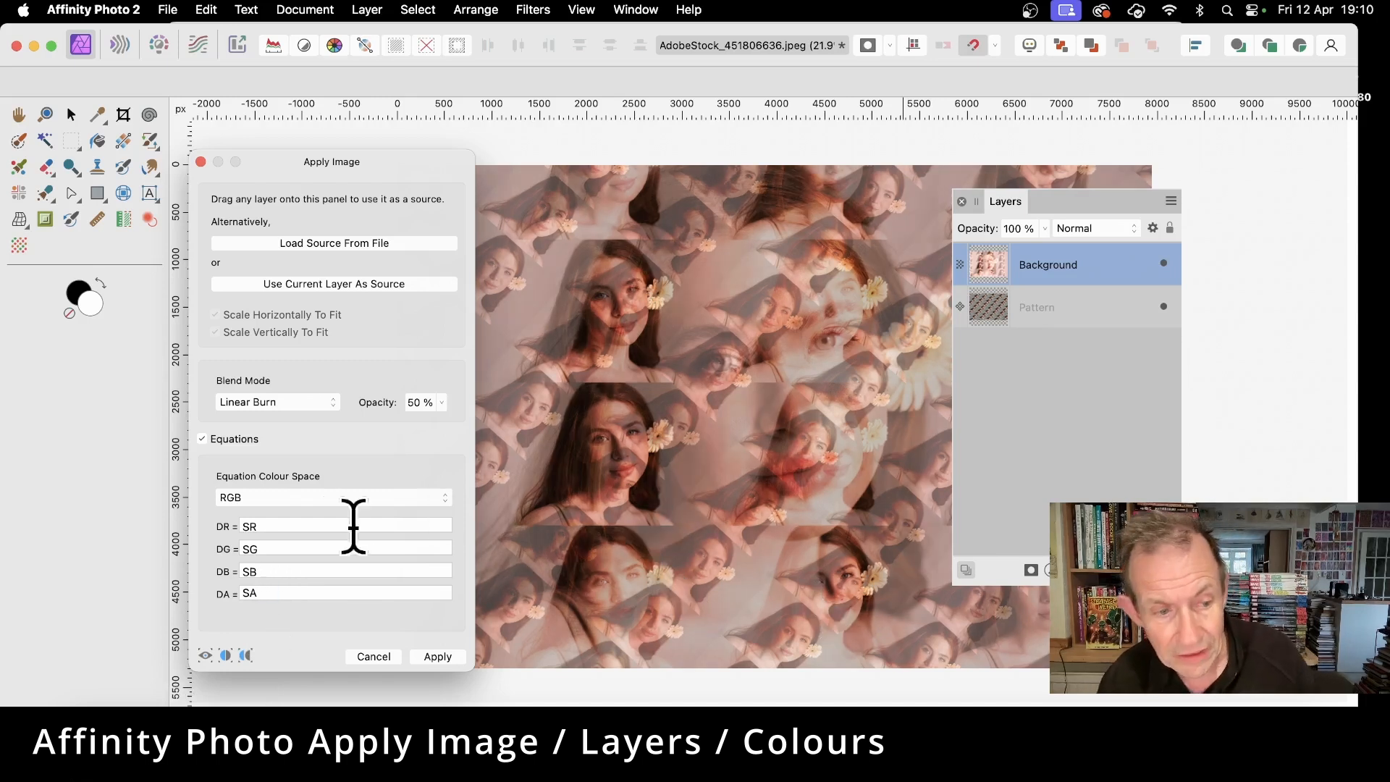
- Set the blue channel (DB) equation to SB*1.2 and apply the filter
{"action": "left_click", "coordinate": [289, 570]}
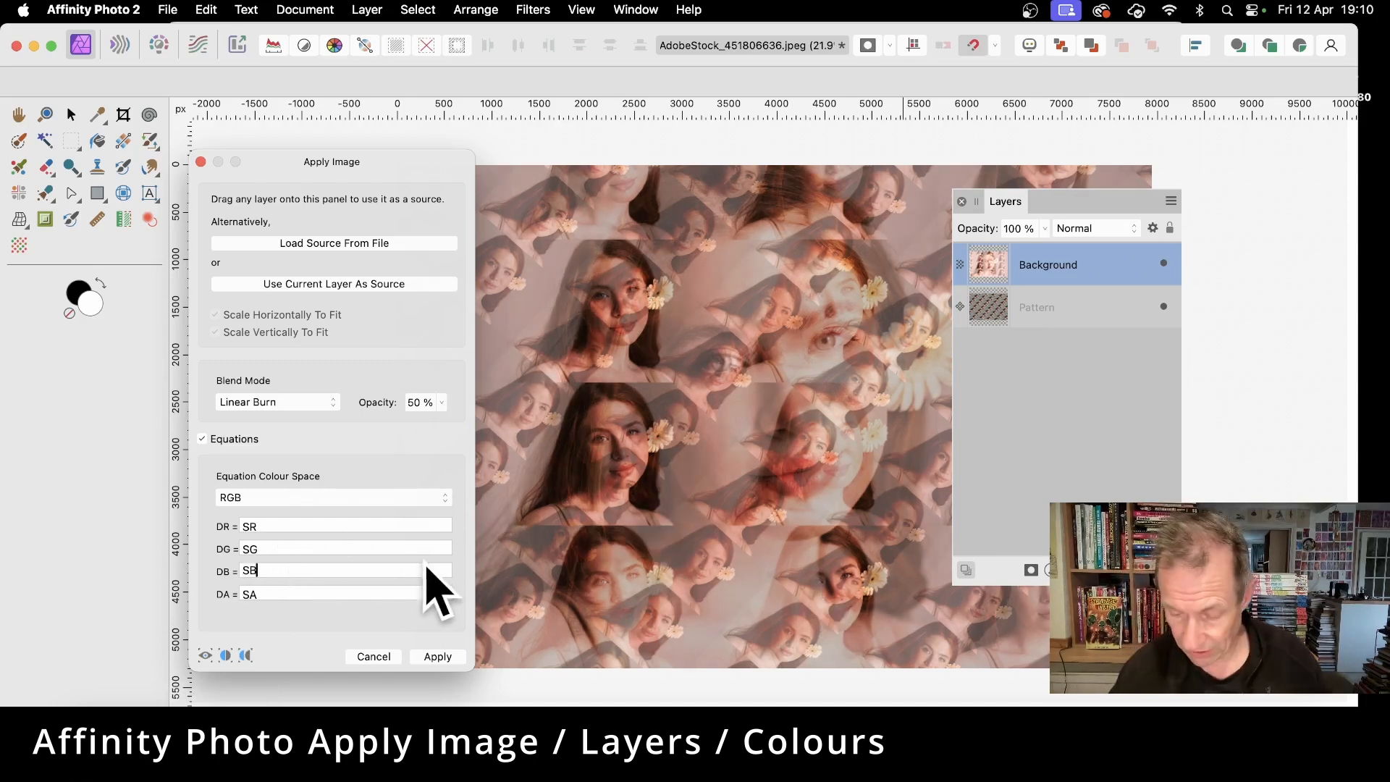
{"action": "type", "text": "*1.2"}
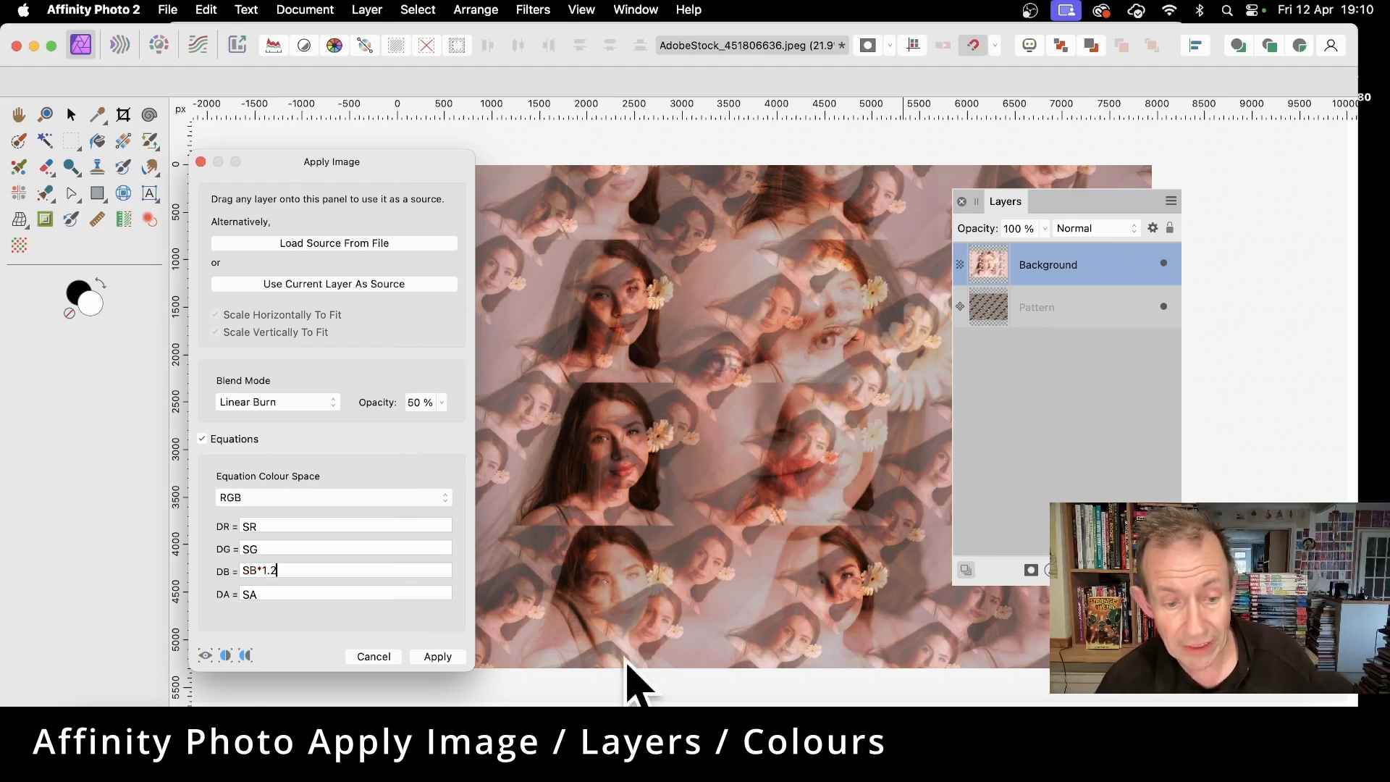
{"action": "left_click", "coordinate": [442, 655]}
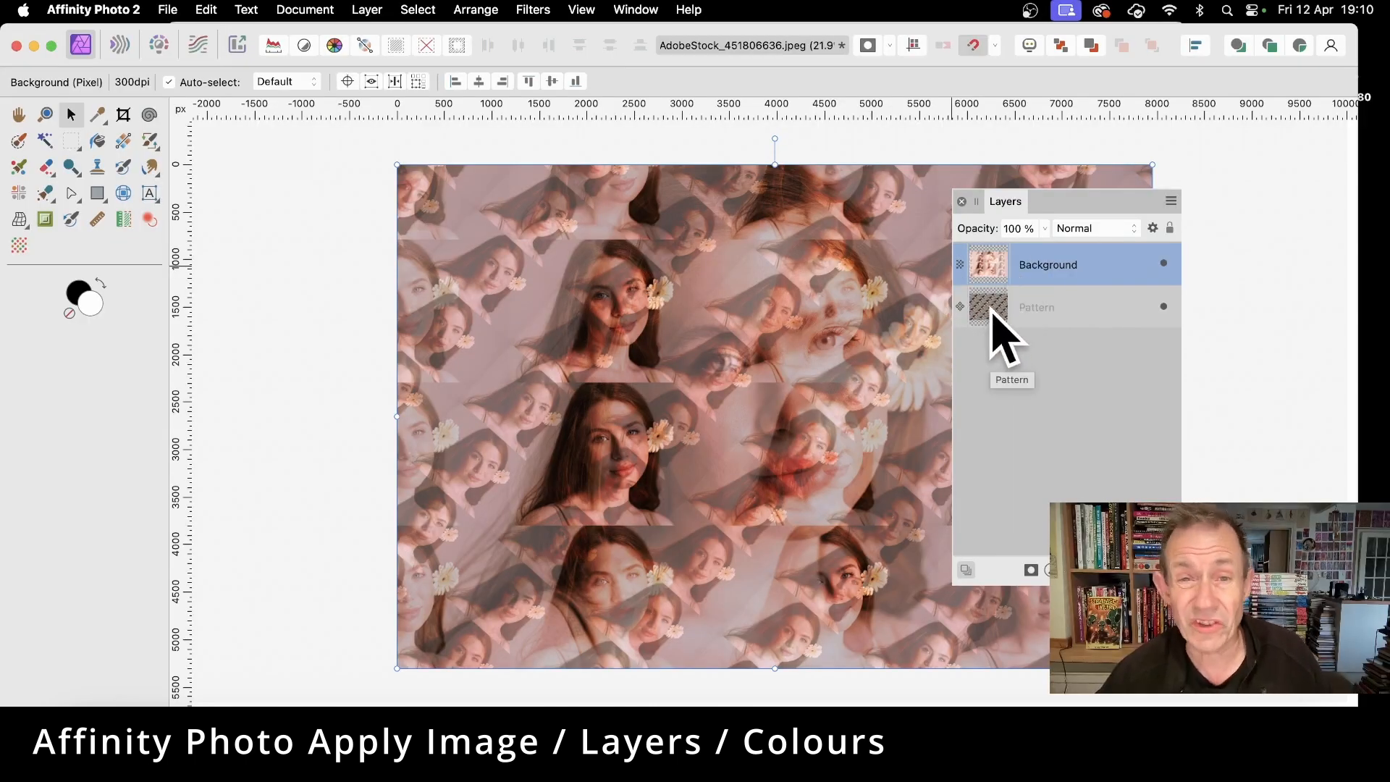
- Set the Background layer's blend mode to Colour Burn
{"action": "left_click", "coordinate": [1087, 226]}
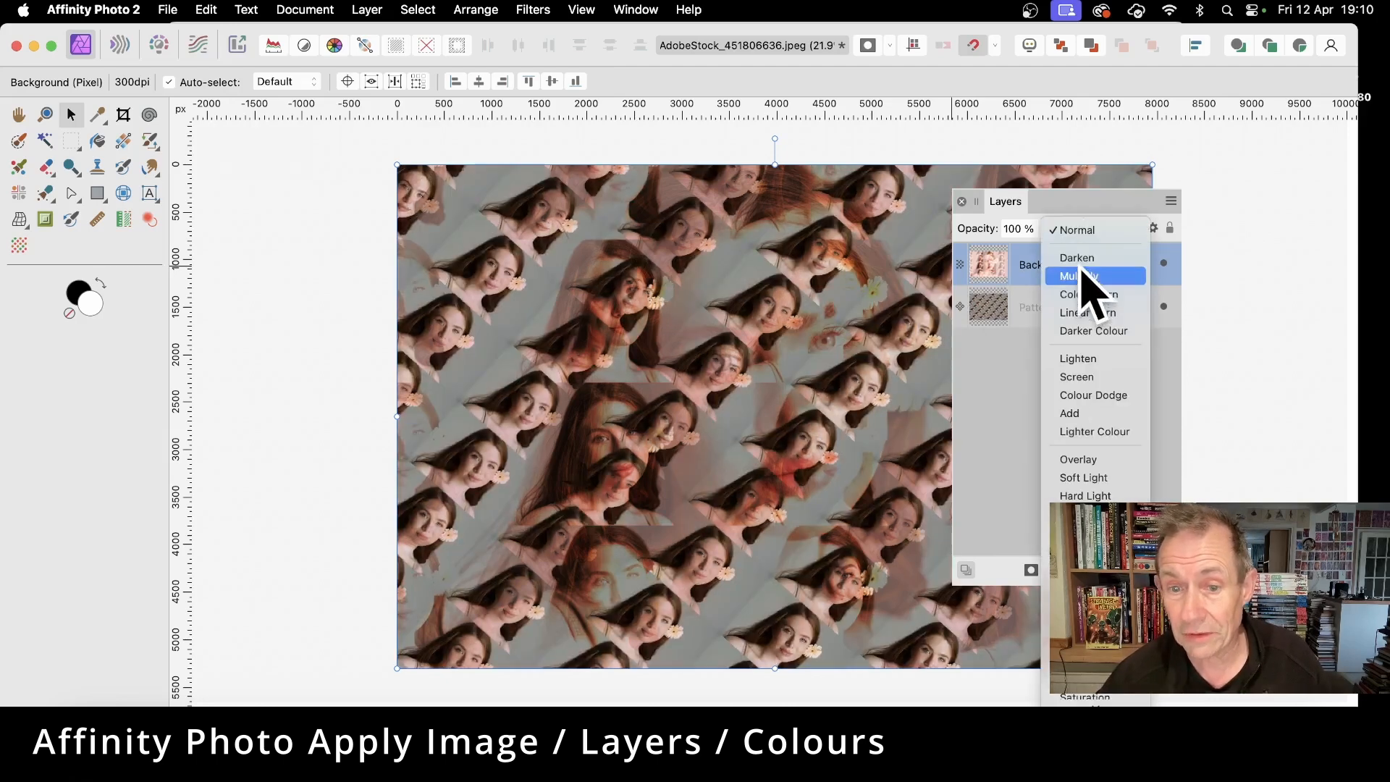
{"action": "left_click", "coordinate": [1086, 295]}
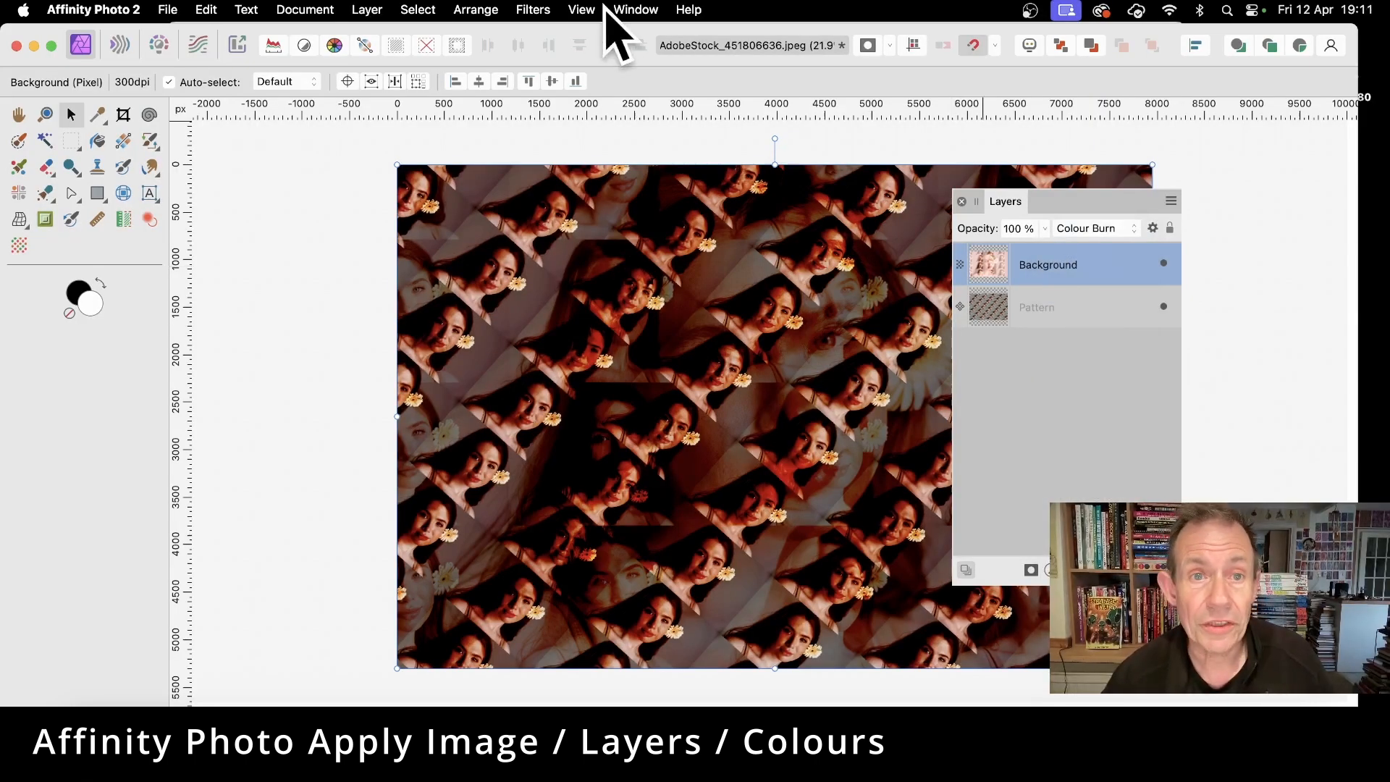
- Start Apply Image on the Background layer with the current layer as its source, keeping the Normal blend mode
{"action": "left_click", "coordinate": [534, 7]}
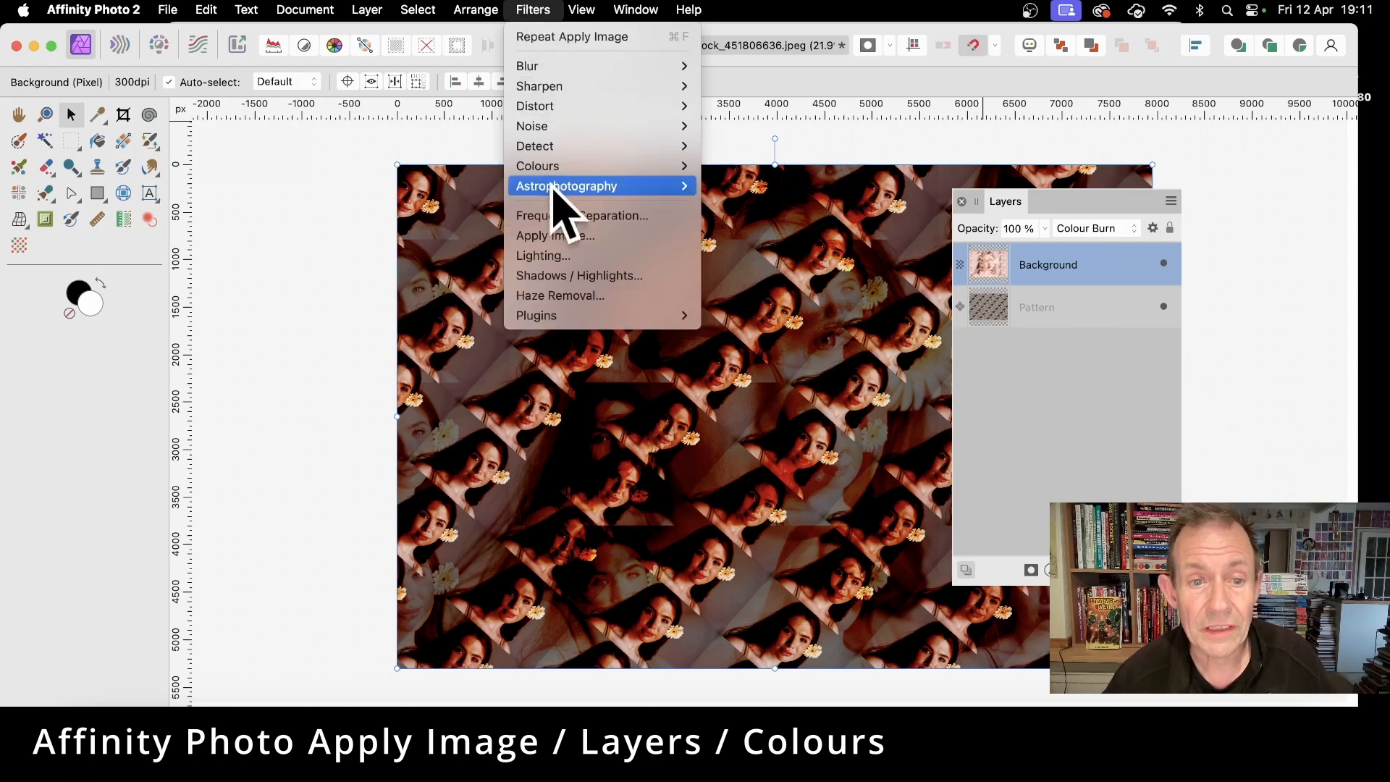
{"action": "left_click", "coordinate": [568, 236]}
{"action": "left_click_drag", "start_coordinate": [1213, 182], "coordinate": [364, 107]}
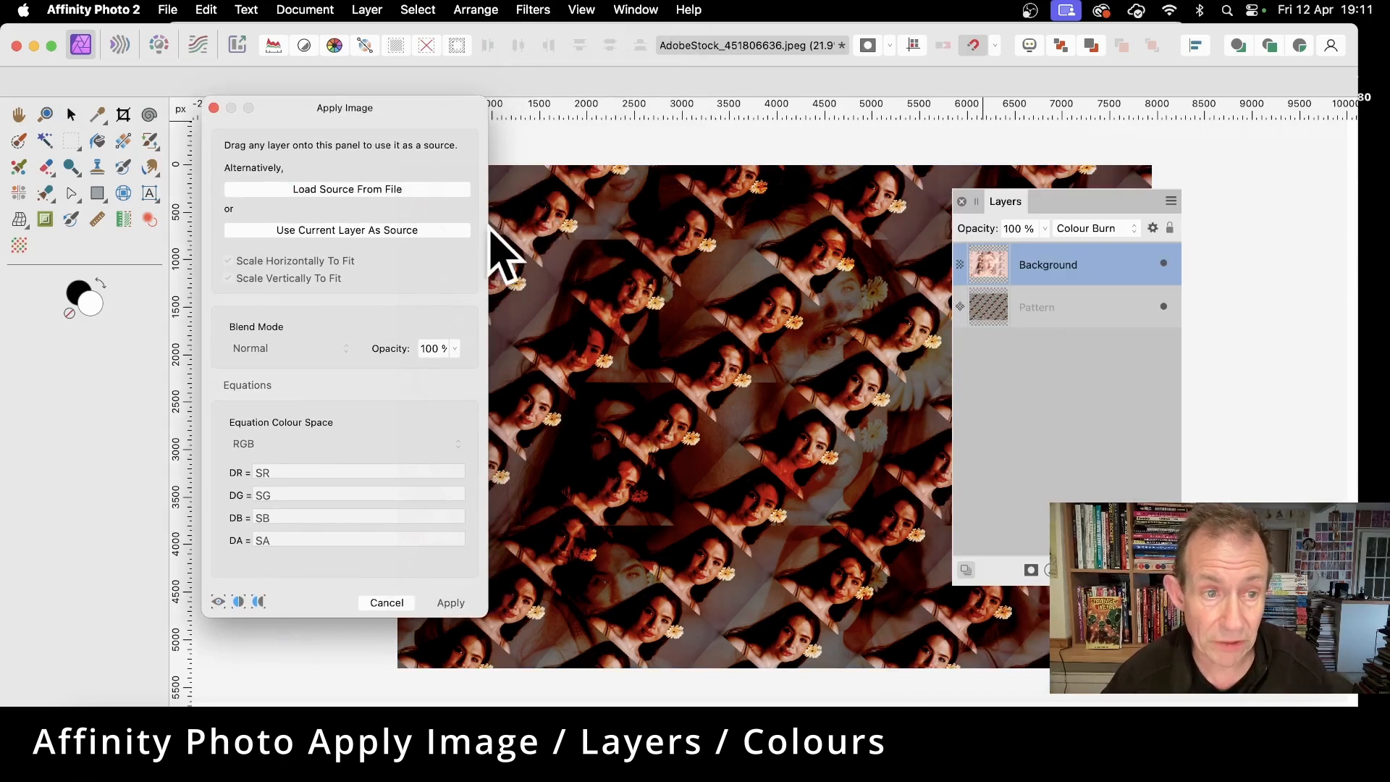
{"action": "left_click", "coordinate": [350, 230]}
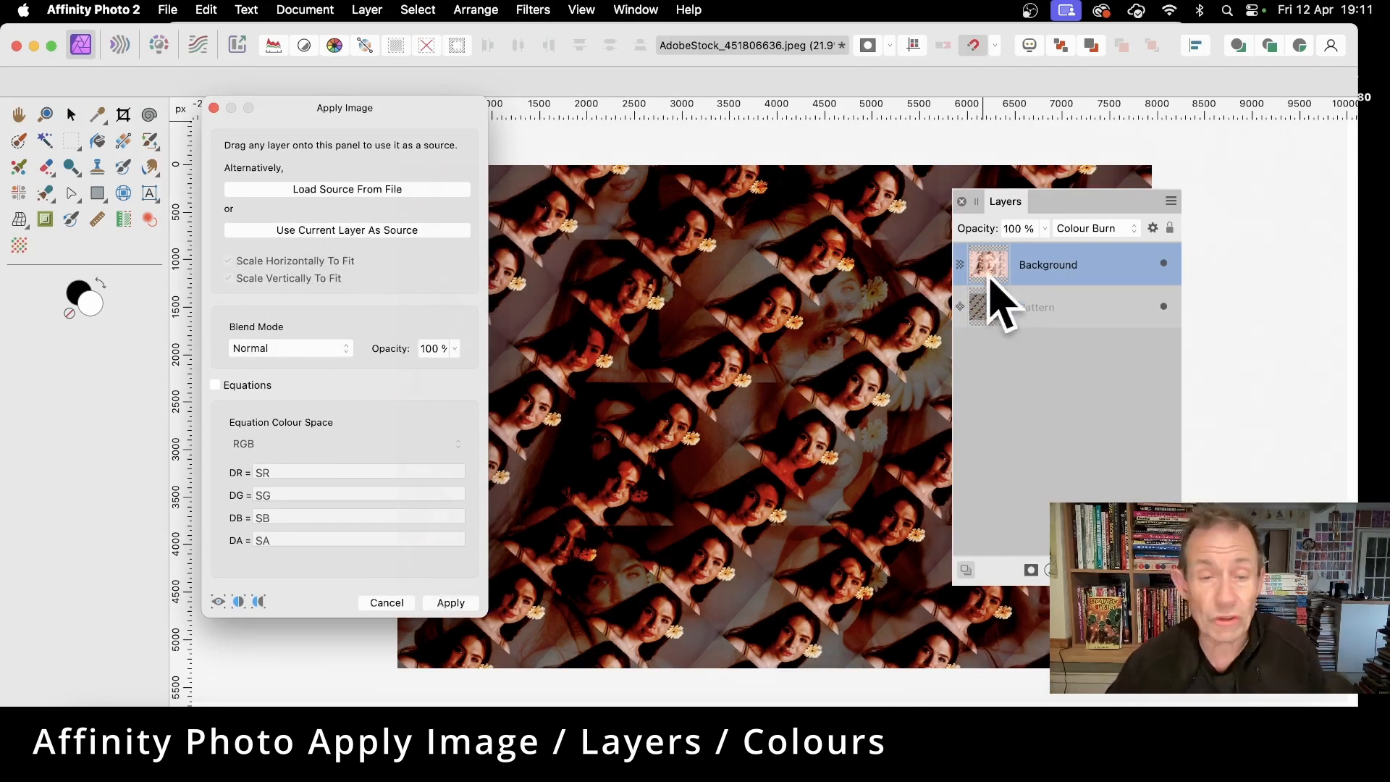
{"action": "left_click", "coordinate": [346, 230]}
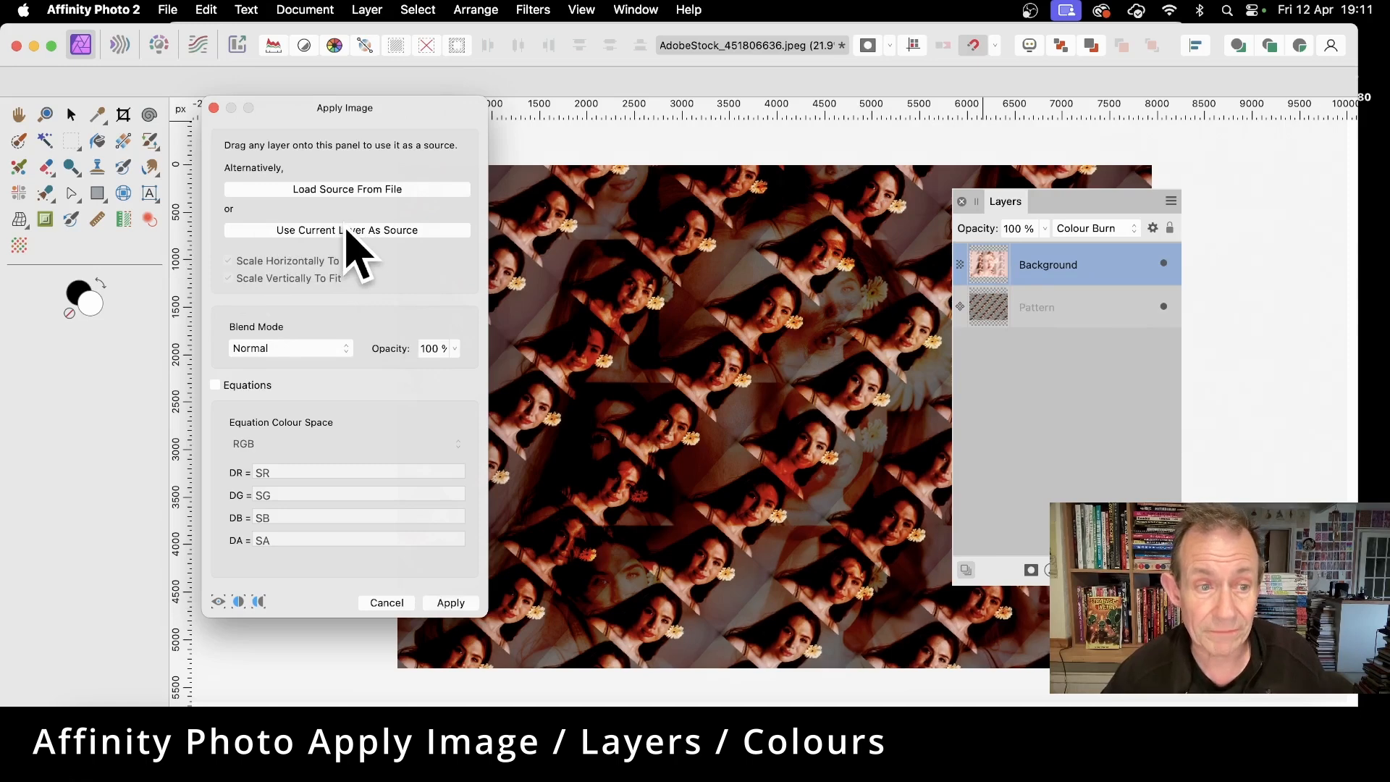
{"action": "left_click", "coordinate": [300, 353]}
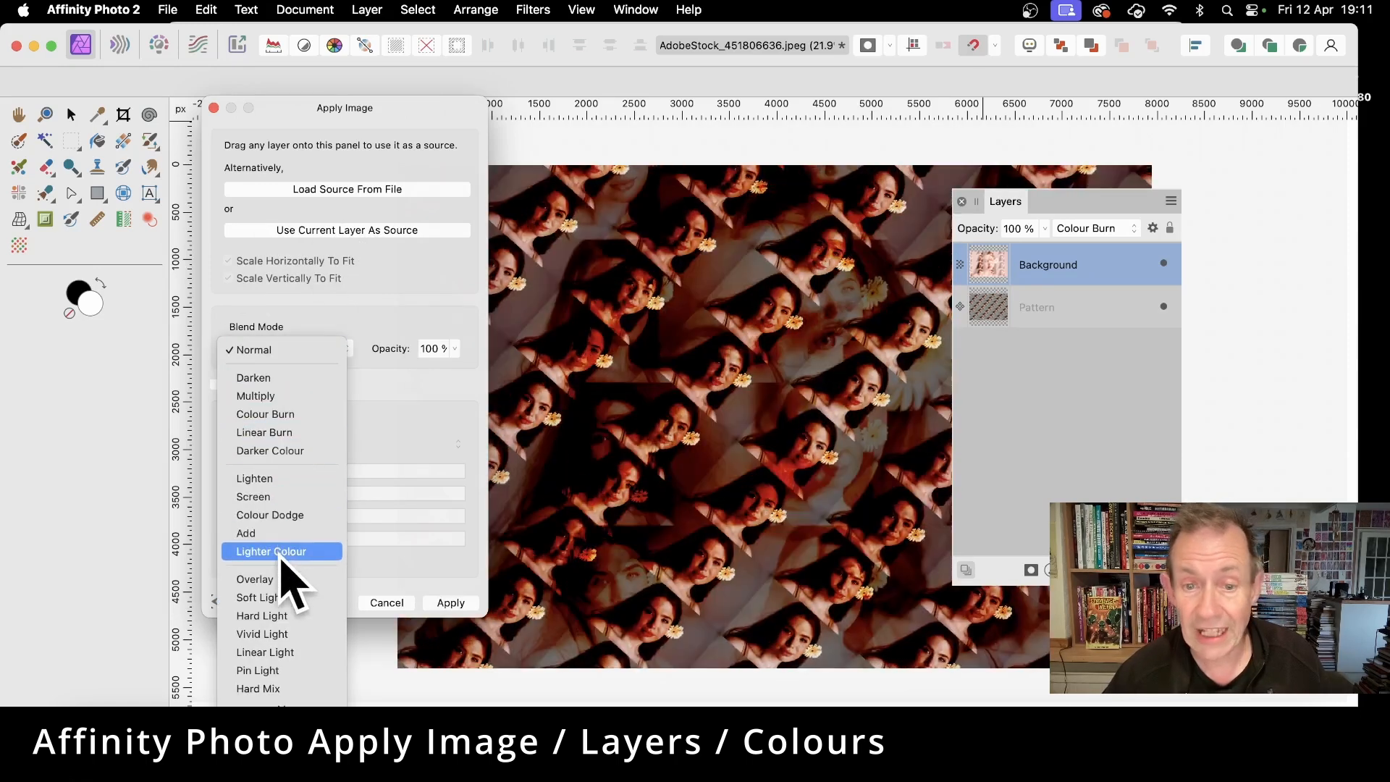
{"action": "scroll", "coordinate": [294, 571], "scroll_direction": "down", "scroll_amount": 2}
{"action": "scroll", "coordinate": [297, 580], "scroll_direction": "down", "scroll_amount": 5}
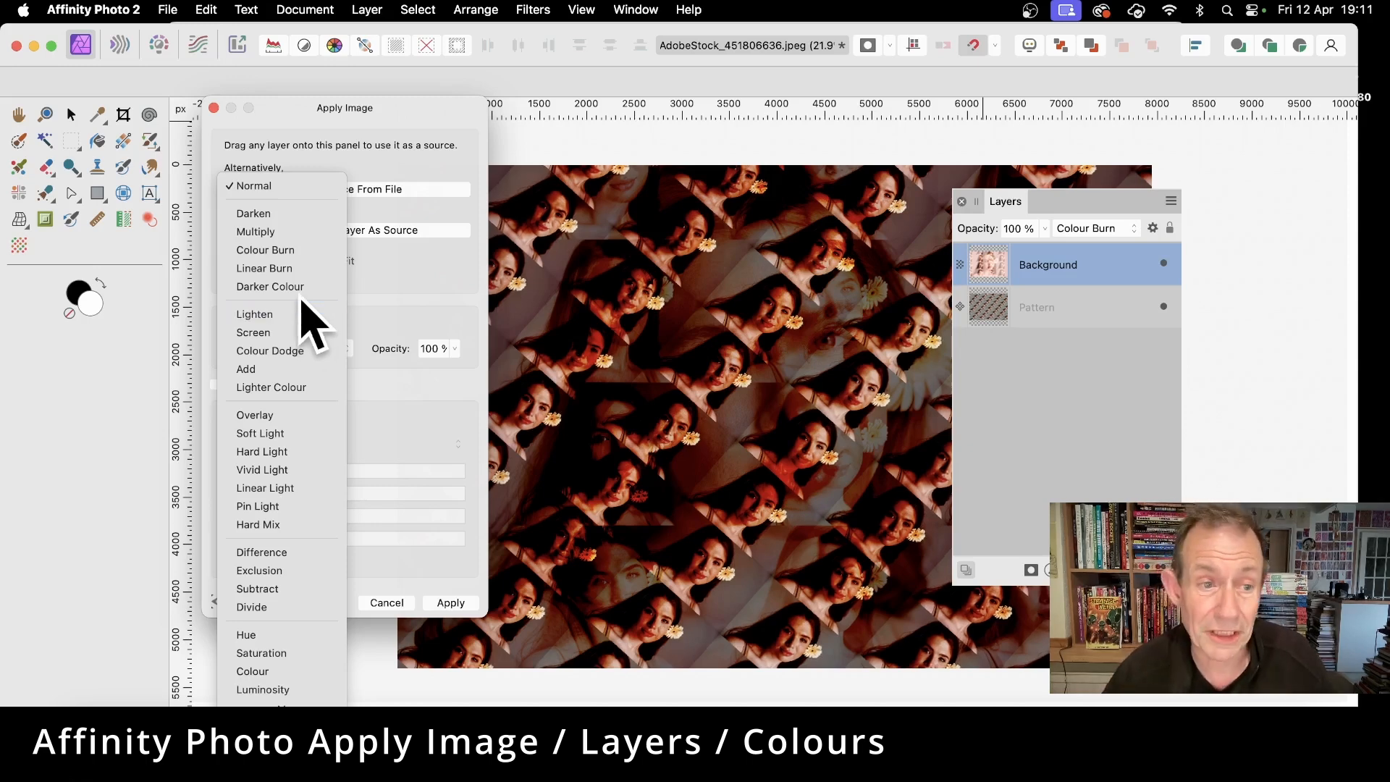
{"action": "left_click", "coordinate": [289, 186]}
- Turn on equations, try SR*1.4 for the red channel (DR), restore it to SR and cancel the filter
{"action": "left_click", "coordinate": [216, 385]}
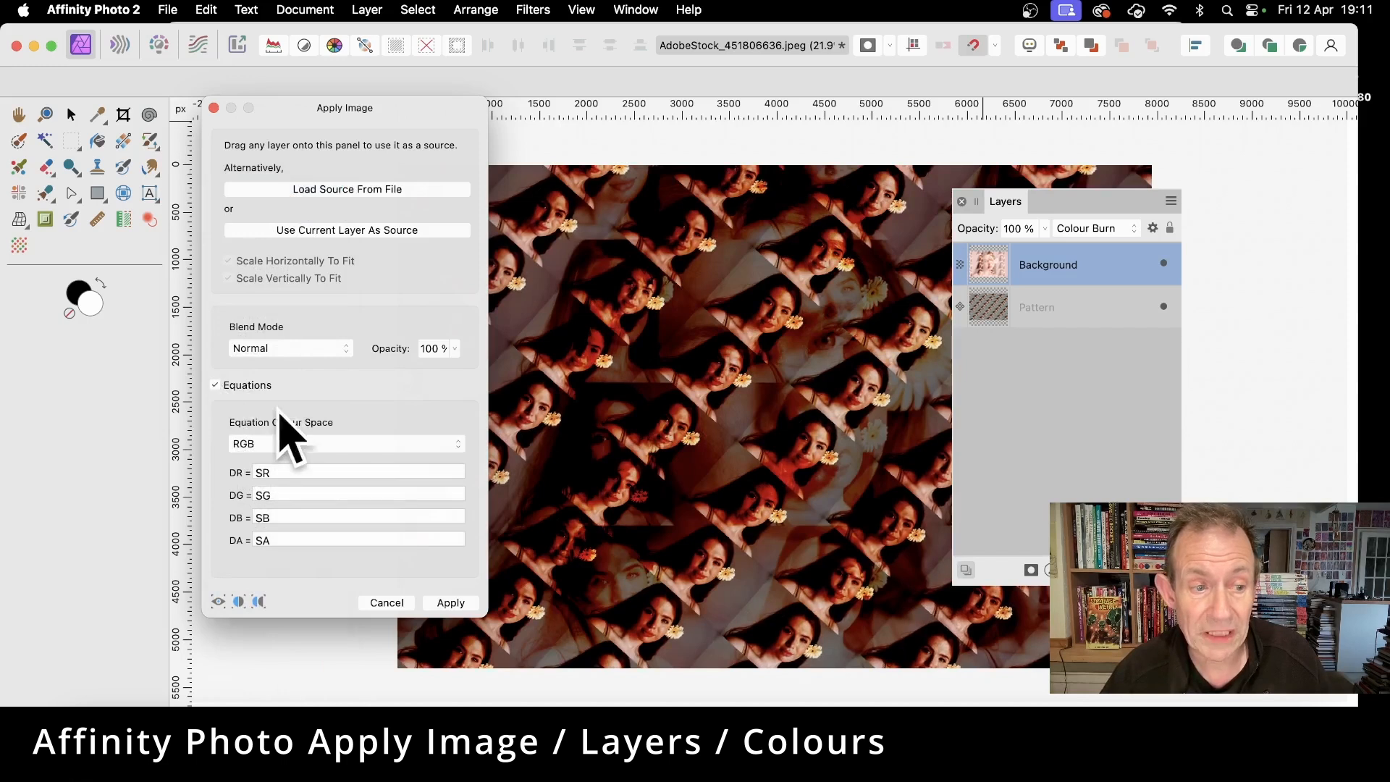
{"action": "left_click", "coordinate": [293, 472]}
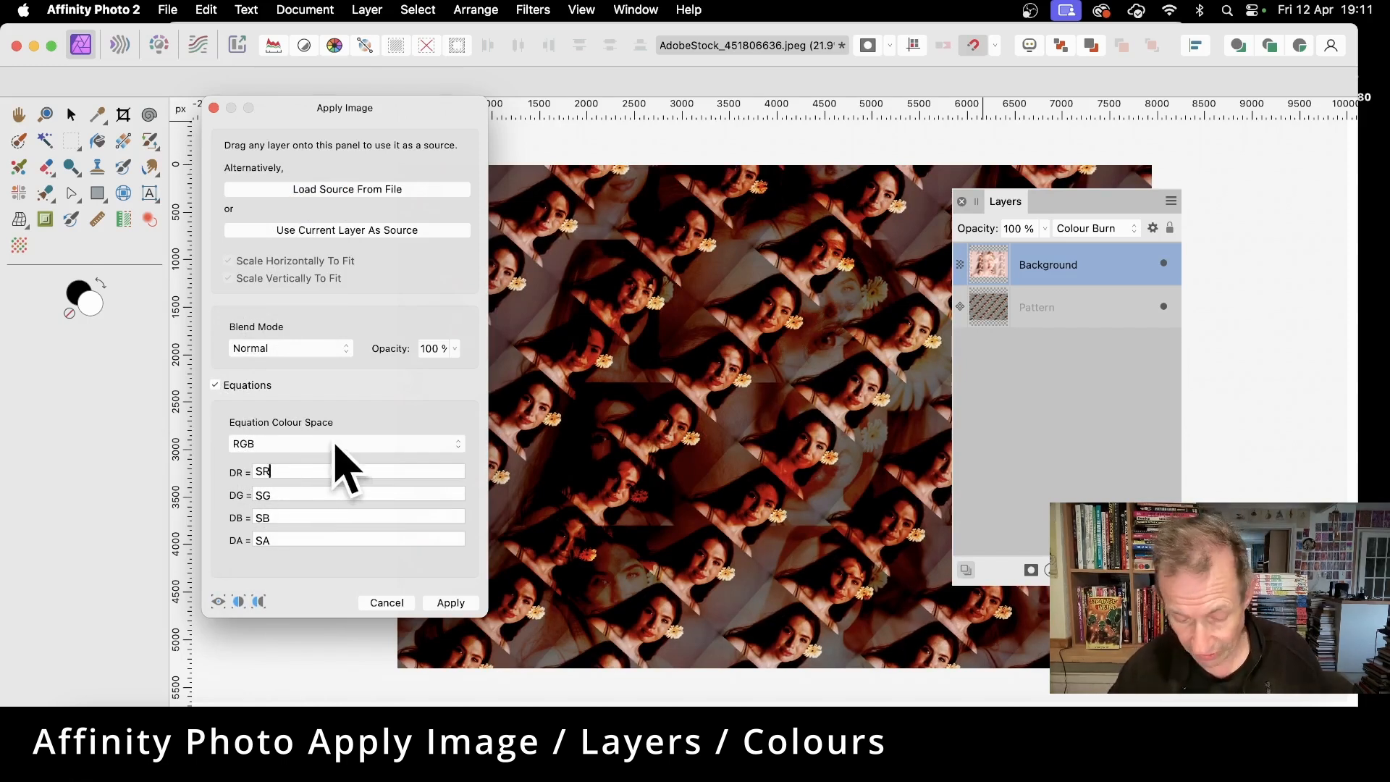
{"action": "type", "text": "*1.4"}
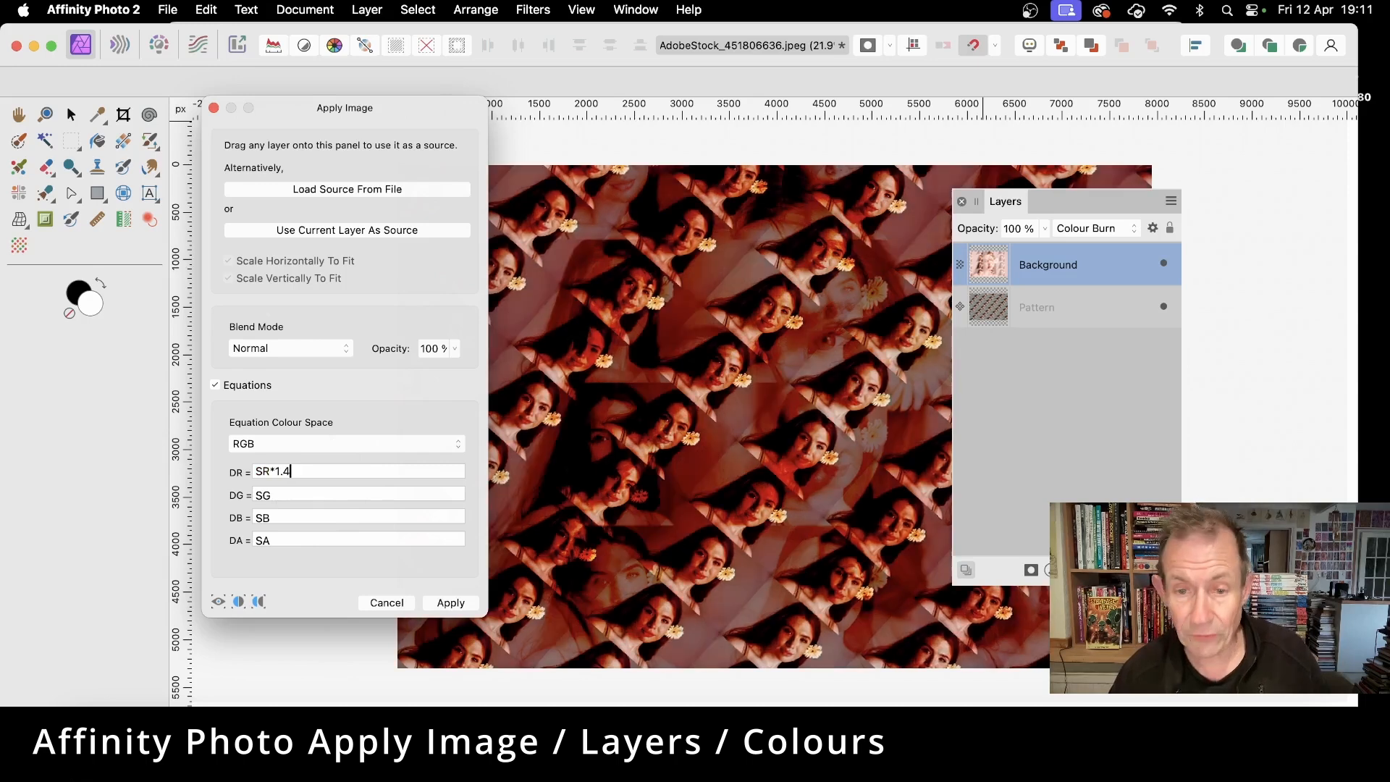
{"action": "key", "text": "BackSpace"}
{"action": "key", "text": "BackSpace"}
{"action": "key", "text": "BackSpace"}
{"action": "key", "text": "BackSpace"}
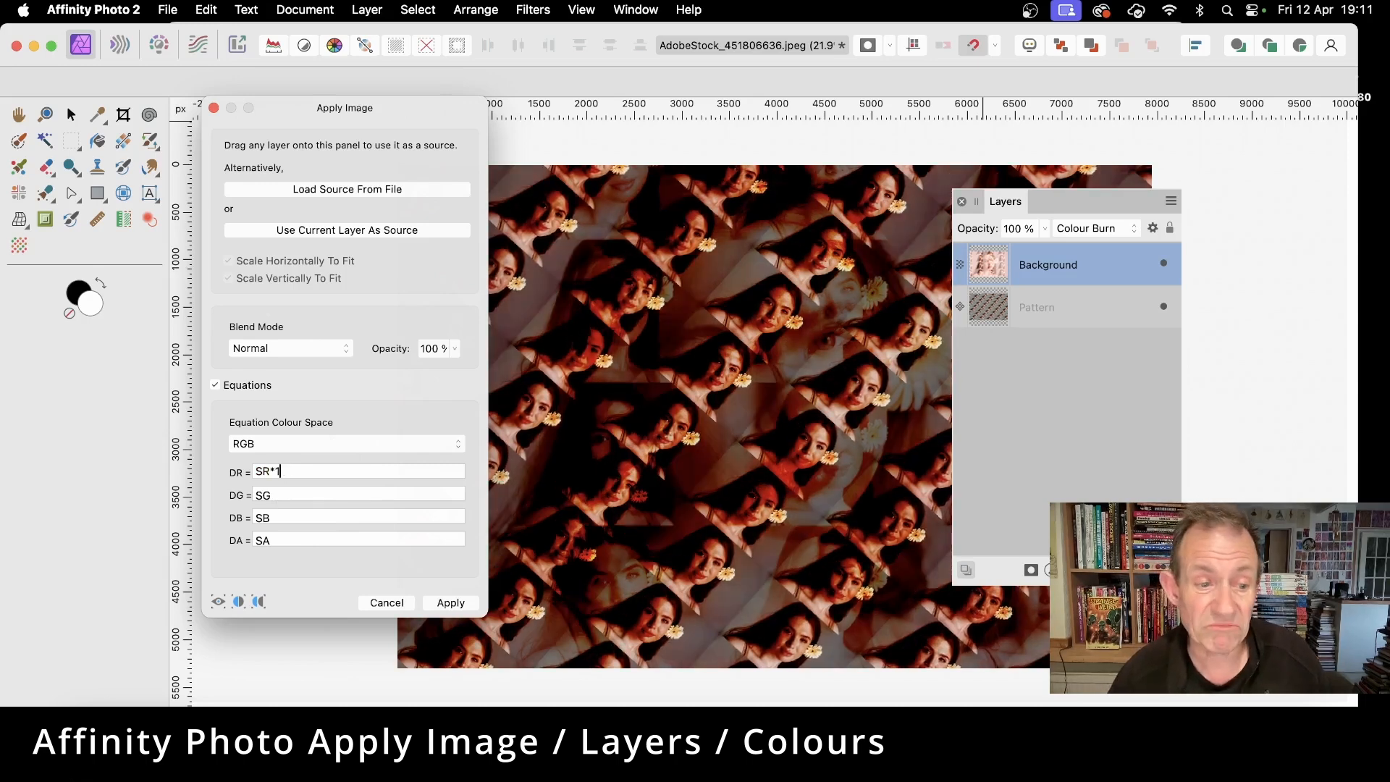
{"action": "left_click", "coordinate": [299, 494]}
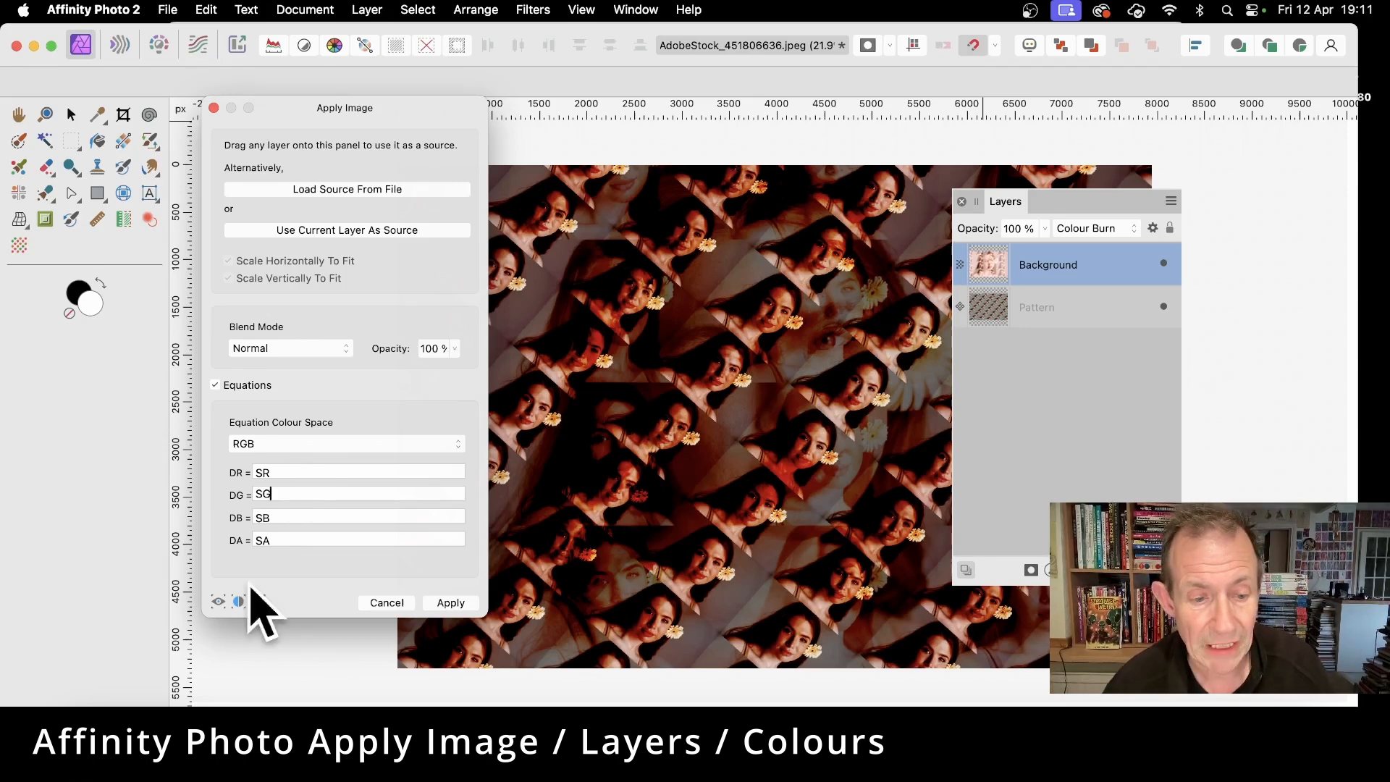
{"action": "left_click", "coordinate": [387, 603]}
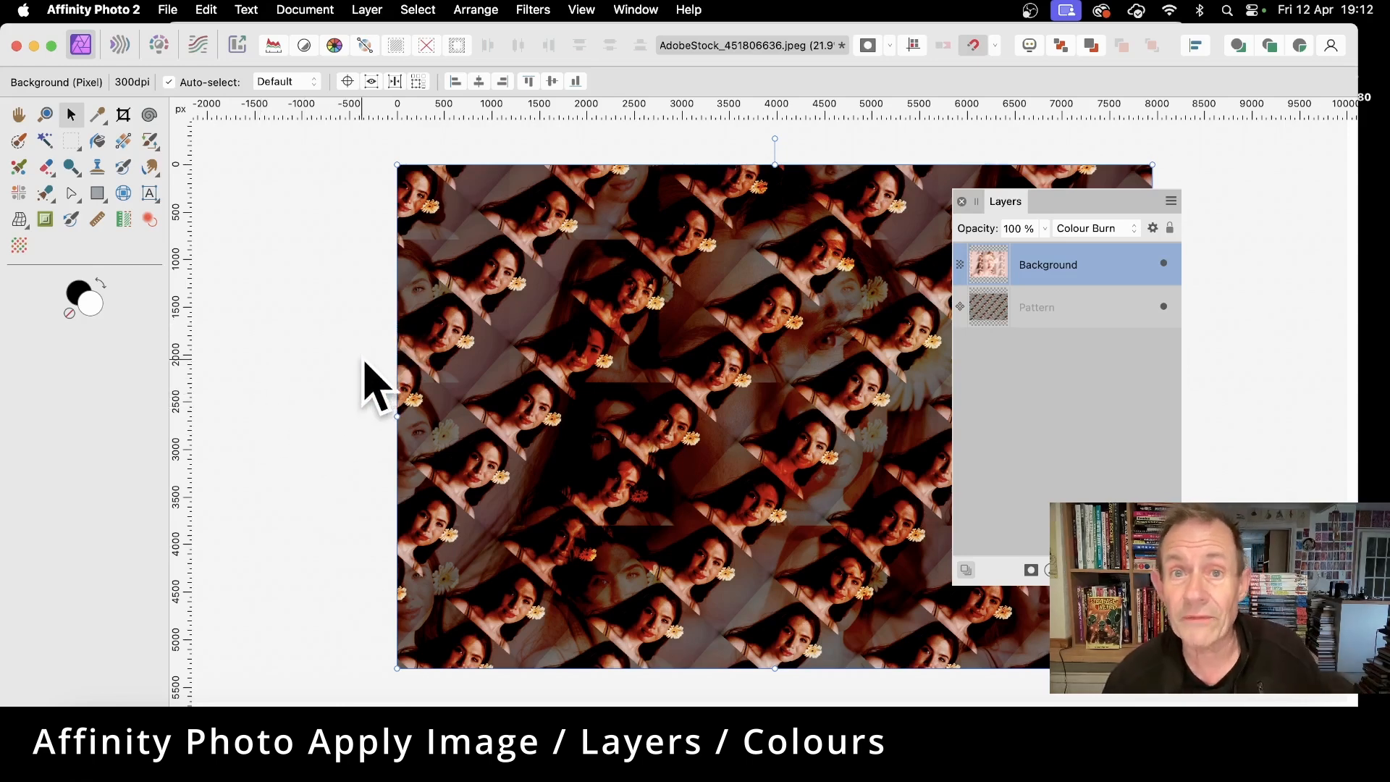
{"action": "left_click", "coordinate": [171, 7]}
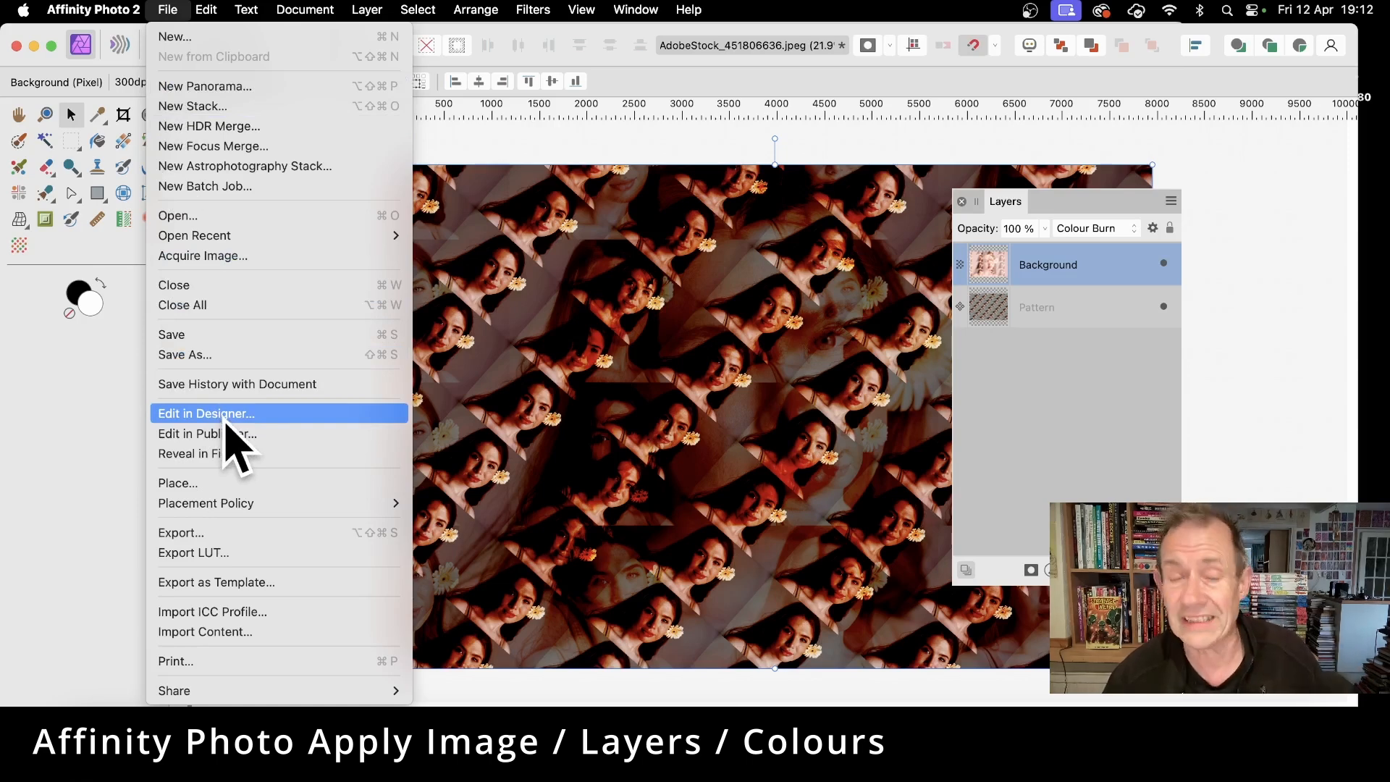
{"action": "left_click", "coordinate": [813, 373]}
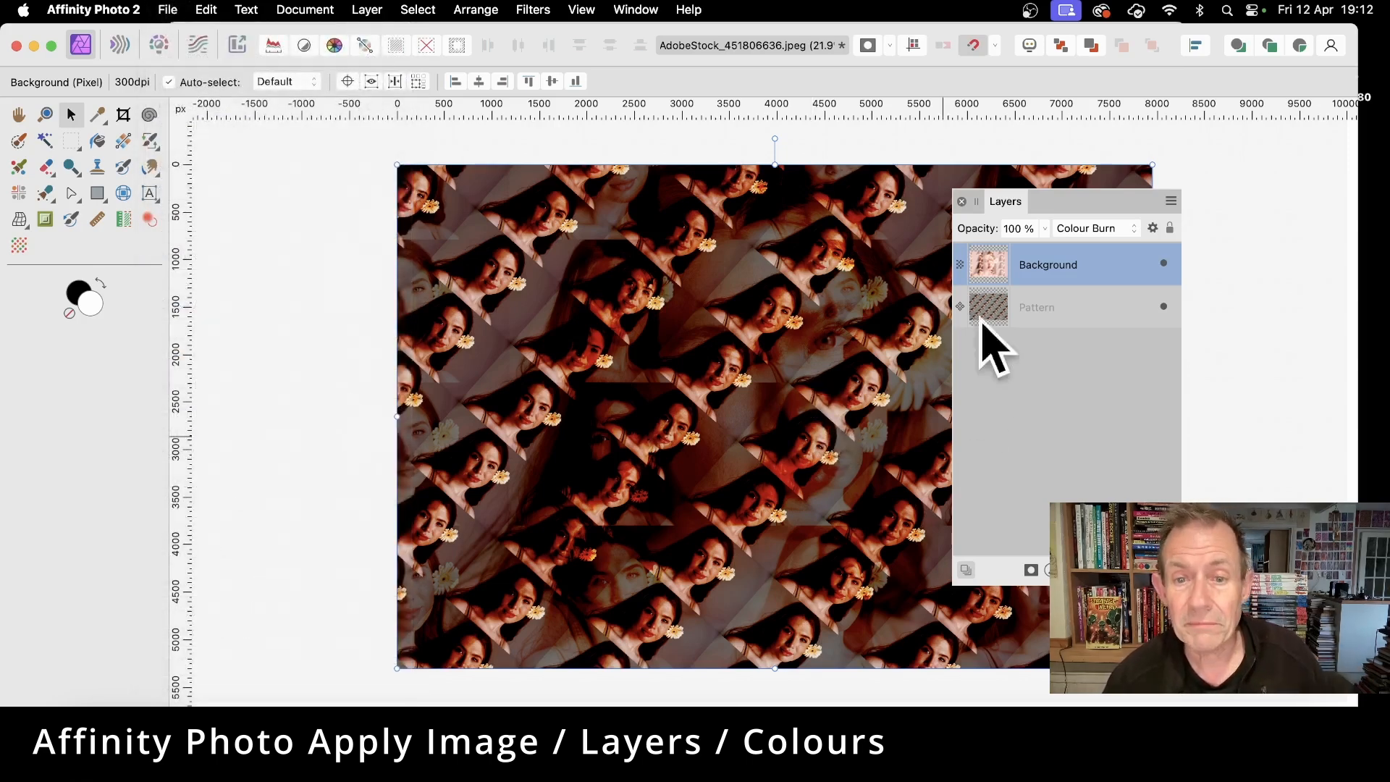